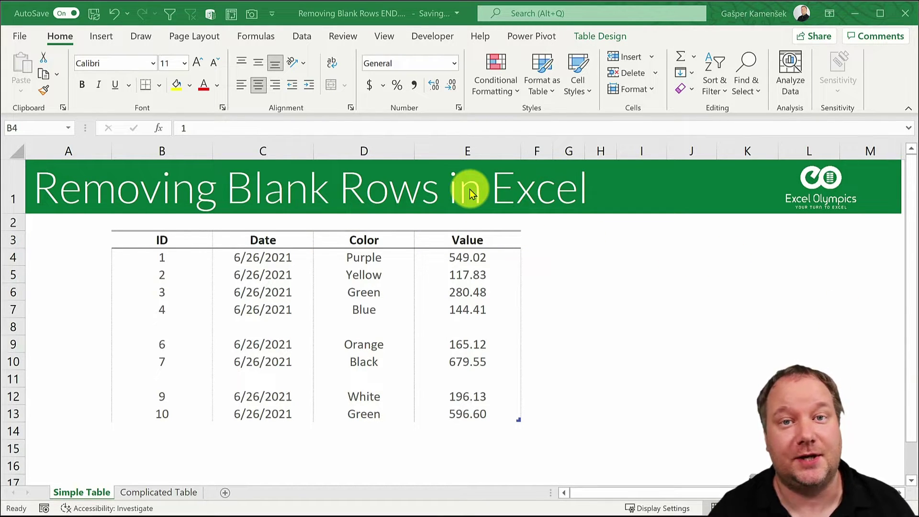
# - Select the Simple Table's data and its blank row 8 to inspect them
pyautogui.click(186, 243)
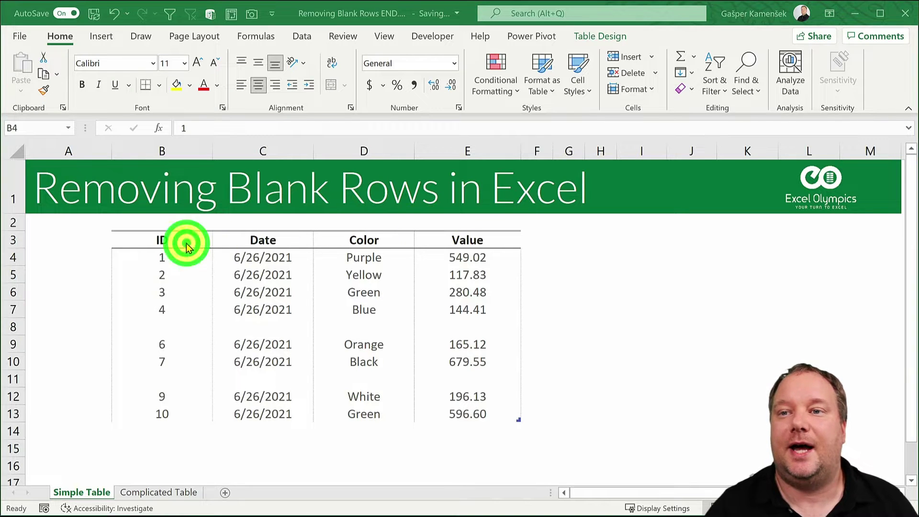
pyautogui.moveTo(169, 238); pyautogui.dragTo(519, 415)
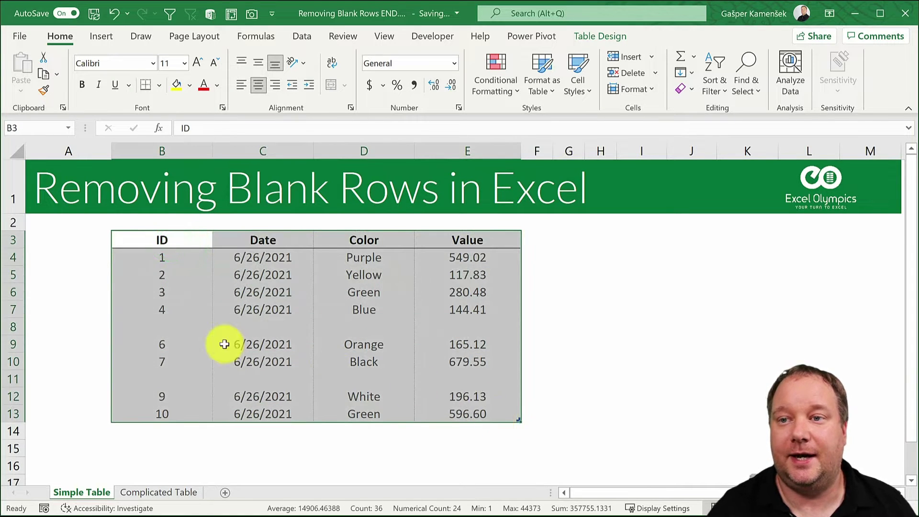
pyautogui.click(175, 326)
pyautogui.moveTo(175, 327); pyautogui.dragTo(437, 333)
pyautogui.click(175, 257)
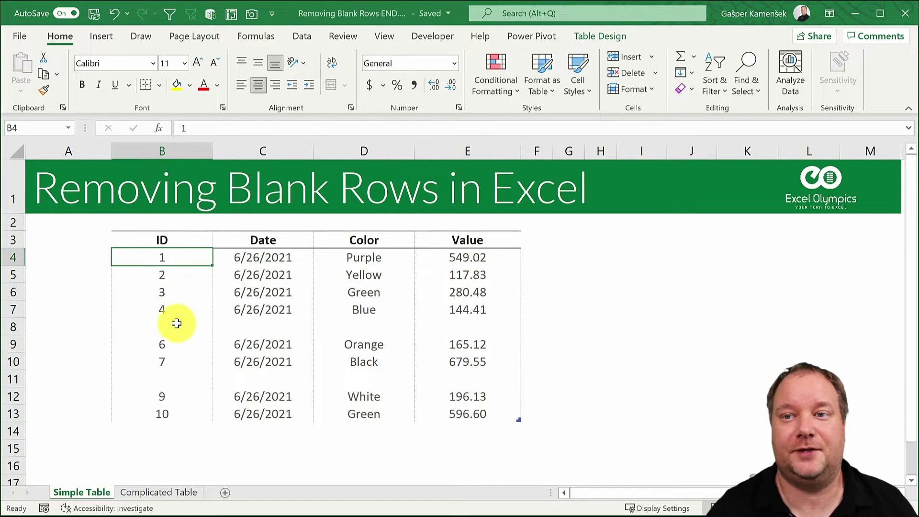
pyautogui.click(177, 323)
pyautogui.moveTo(164, 325); pyautogui.dragTo(441, 323)
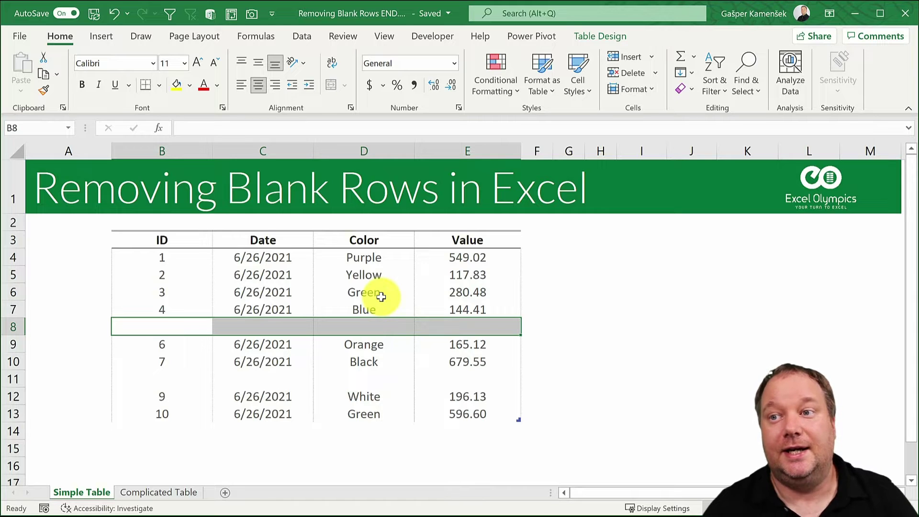
pyautogui.click(381, 297)
# - Compare the Complicated Table's fully empty row 8 with partly filled row 5, then return to Simple Table
pyautogui.click(155, 492)
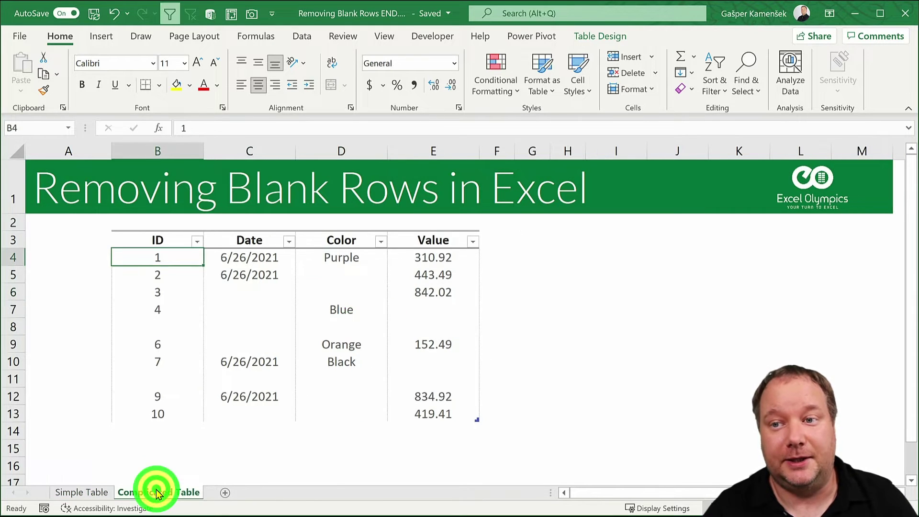
pyautogui.moveTo(154, 325); pyautogui.dragTo(431, 325)
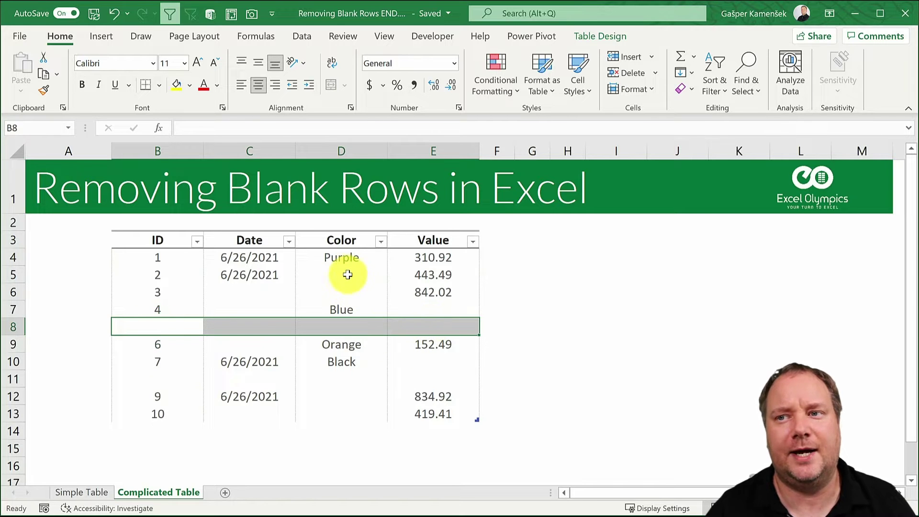
pyautogui.click(348, 275)
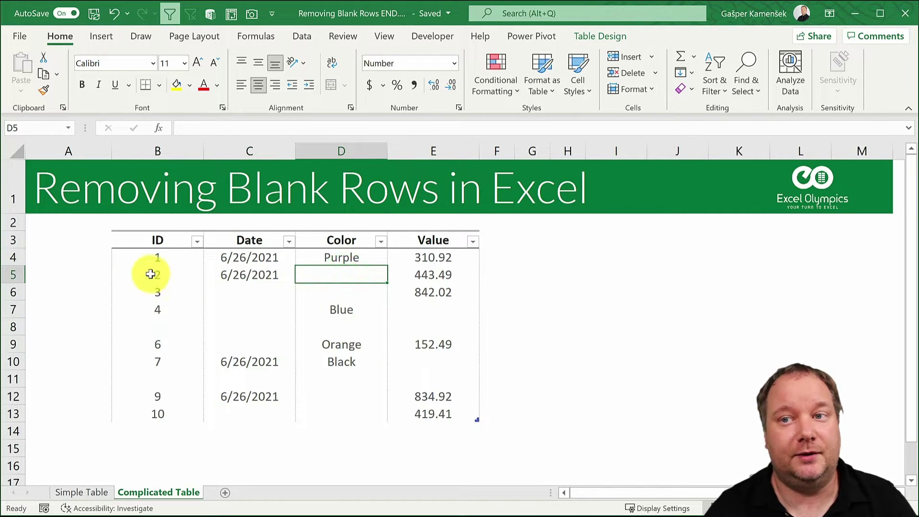
pyautogui.moveTo(151, 274); pyautogui.dragTo(354, 279)
pyautogui.click(355, 275)
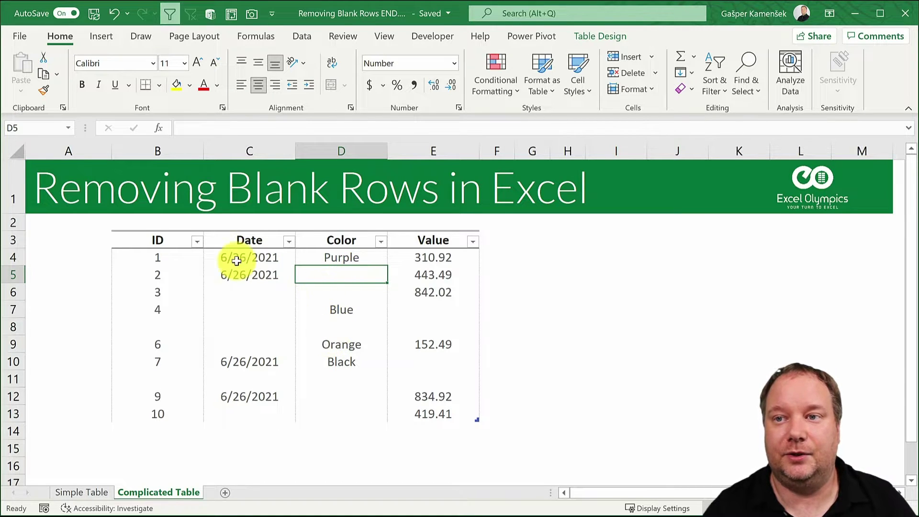
pyautogui.click(178, 259)
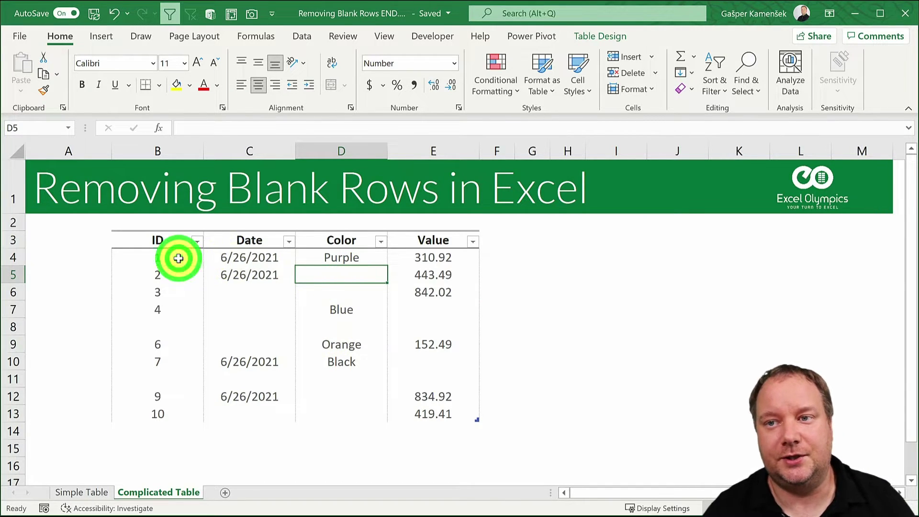
pyautogui.click(81, 492)
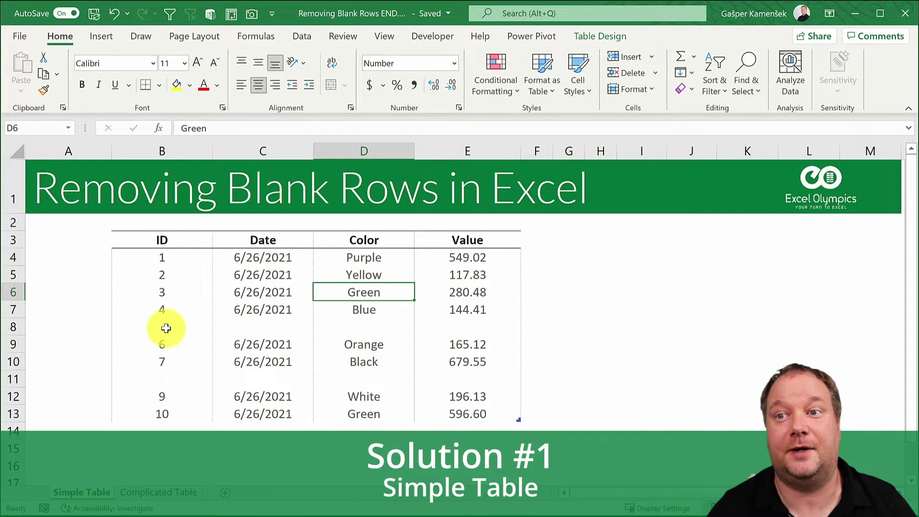
# - Select the Simple Table body and try Go To Special through F5, closing it unused
pyautogui.moveTo(165, 328); pyautogui.dragTo(487, 322)
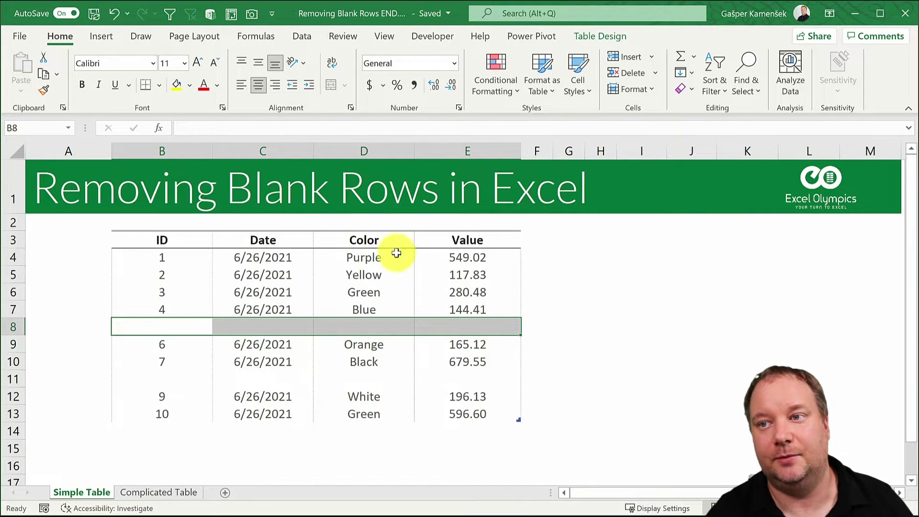
pyautogui.click(389, 275)
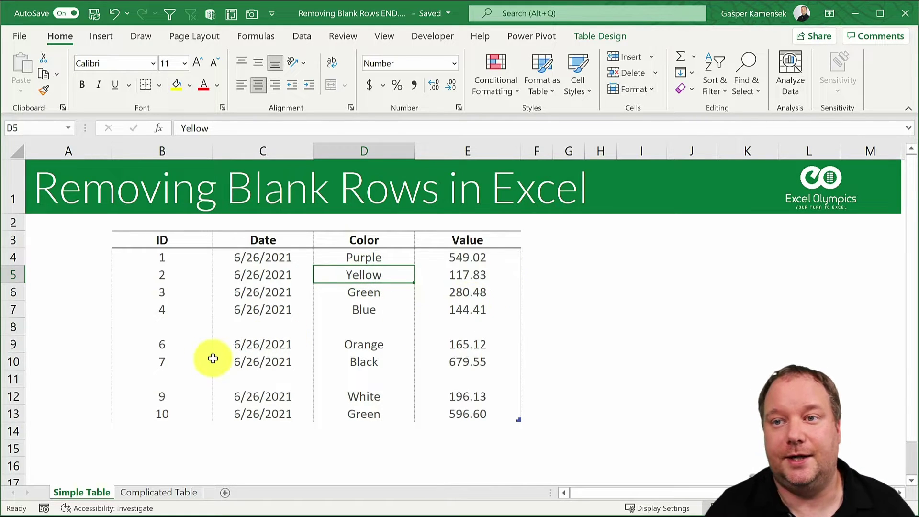
pyautogui.click(118, 232)
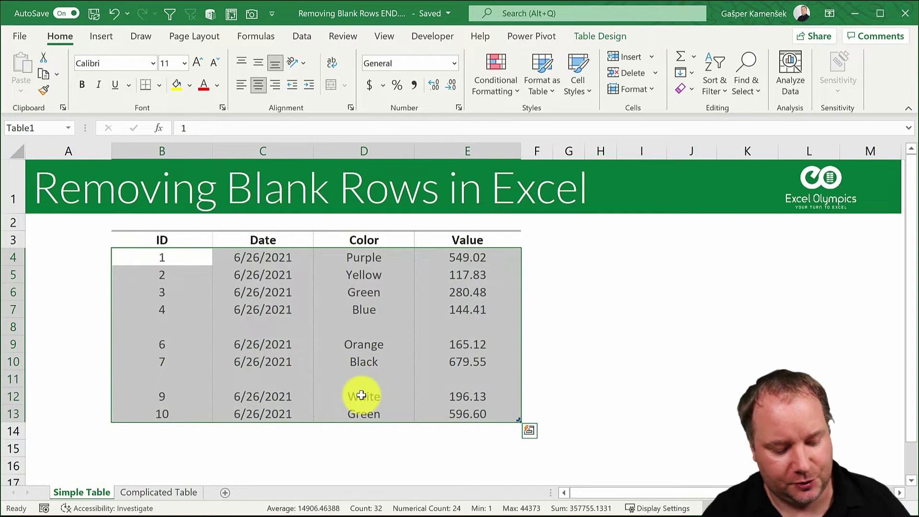
pyautogui.press('F5')
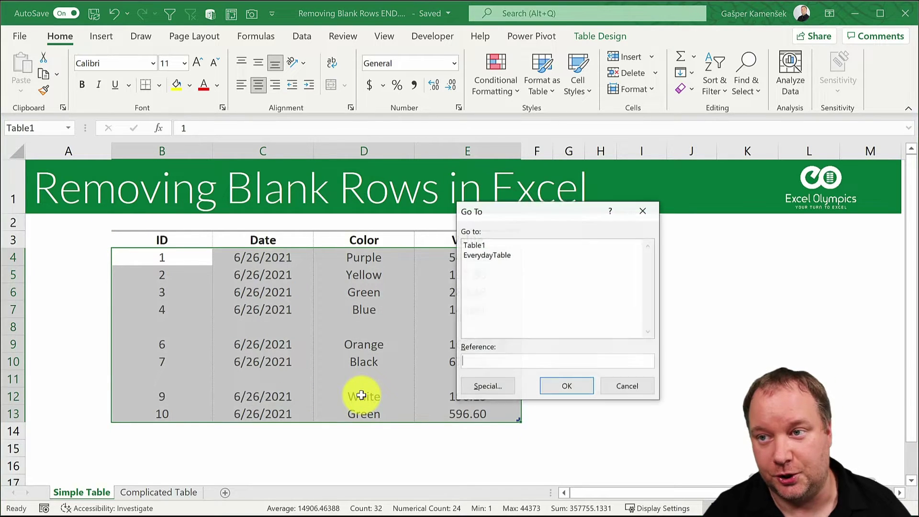
pyautogui.click(487, 386)
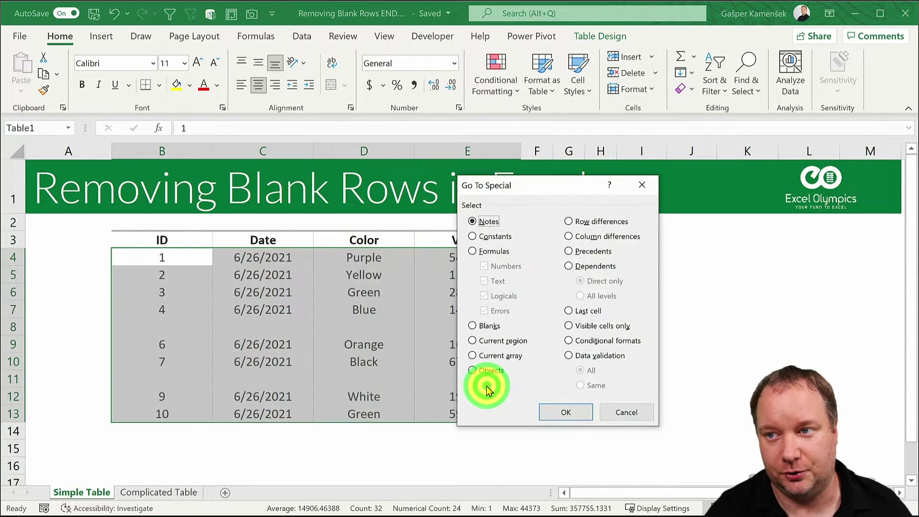
pyautogui.click(622, 415)
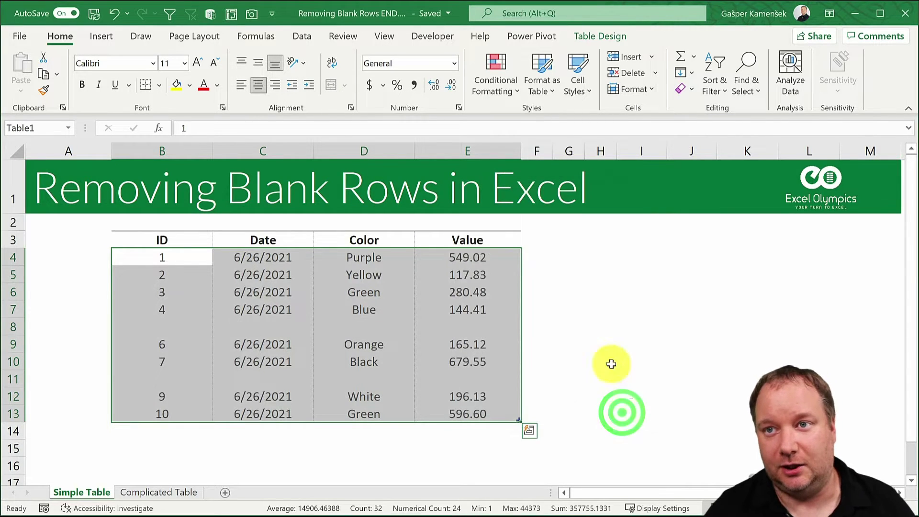
# - Reopen Go To Special from Home > Find & Select and choose Blanks
pyautogui.click(66, 42)
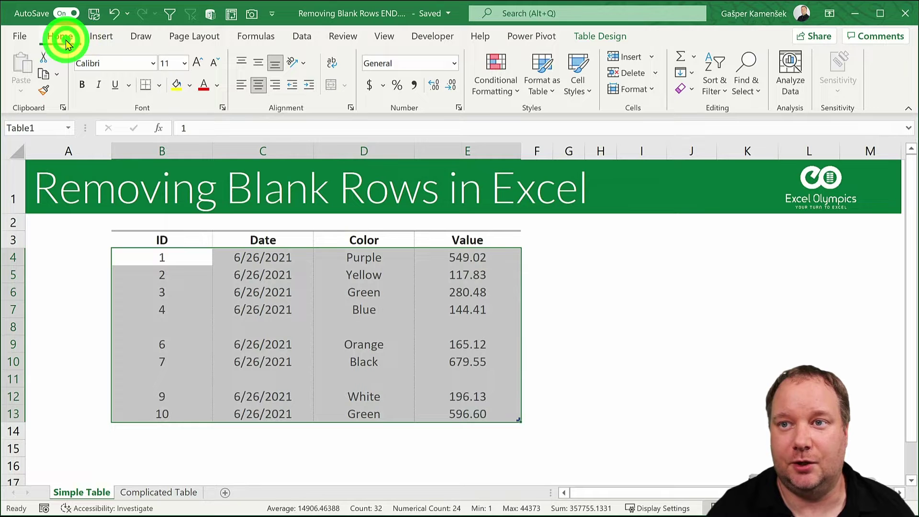
pyautogui.click(745, 91)
pyautogui.click(773, 173)
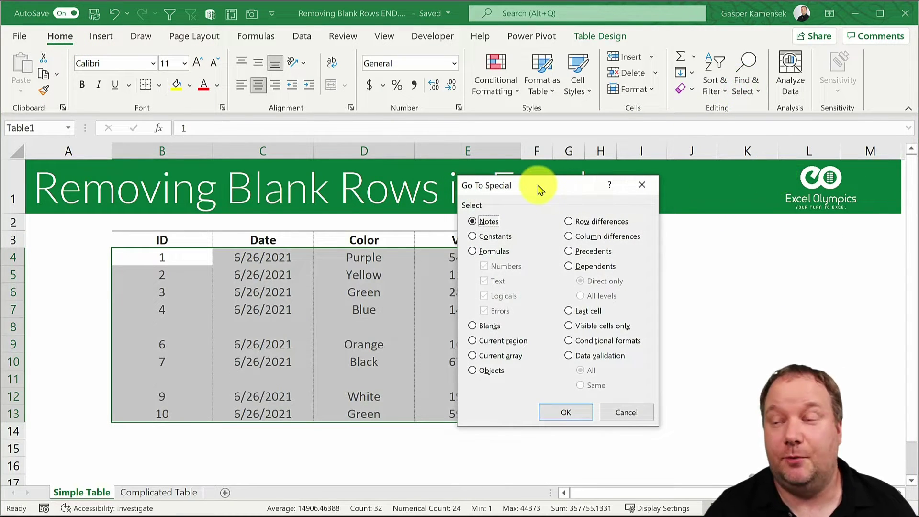
pyautogui.moveTo(538, 185); pyautogui.dragTo(566, 181)
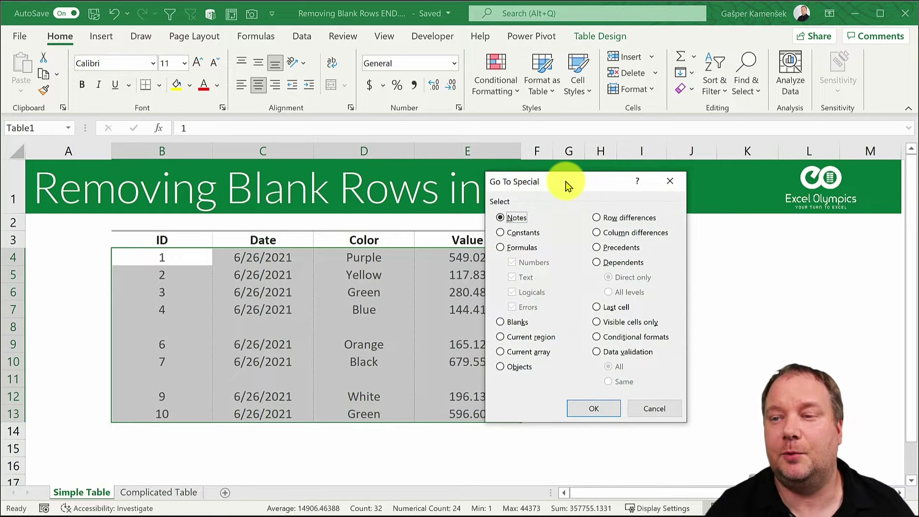
pyautogui.click(499, 322)
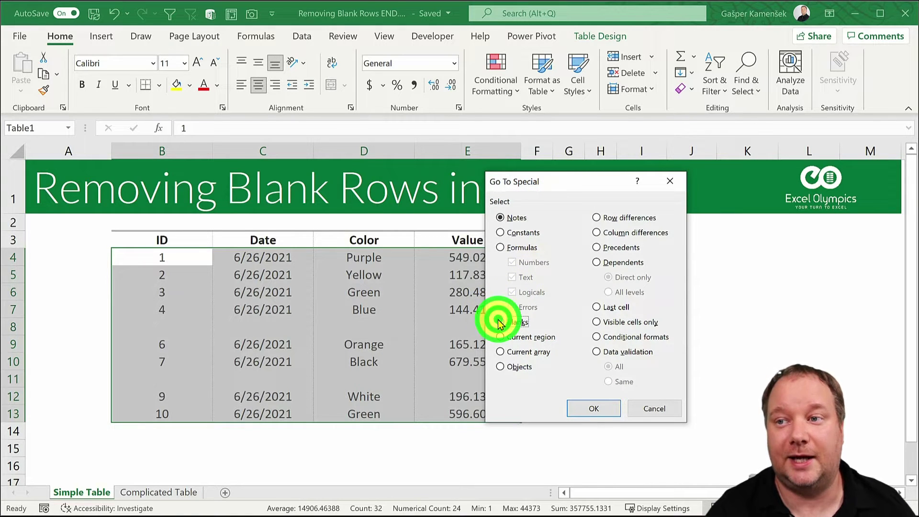
# - Select the blank cells and delete their table rows, leaving IDs 1–10 without 5 and 8
pyautogui.click(590, 404)
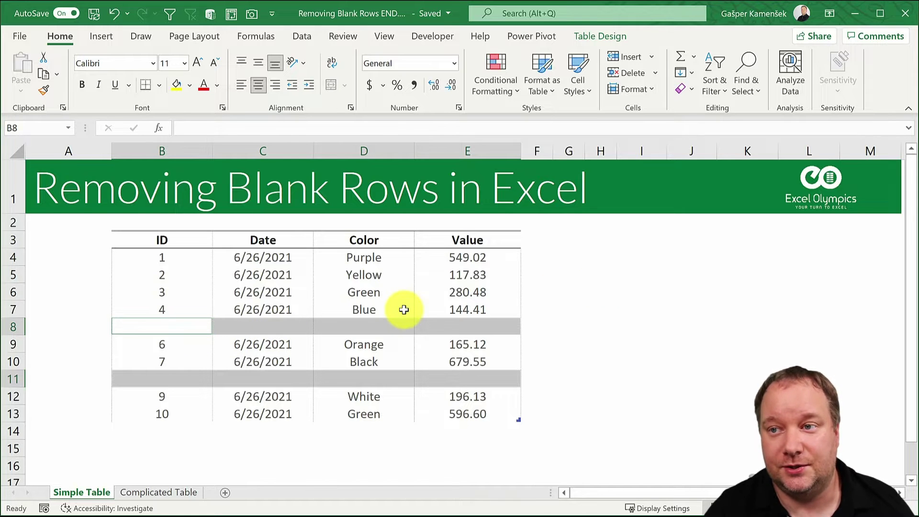
pyautogui.click(61, 36)
pyautogui.click(656, 72)
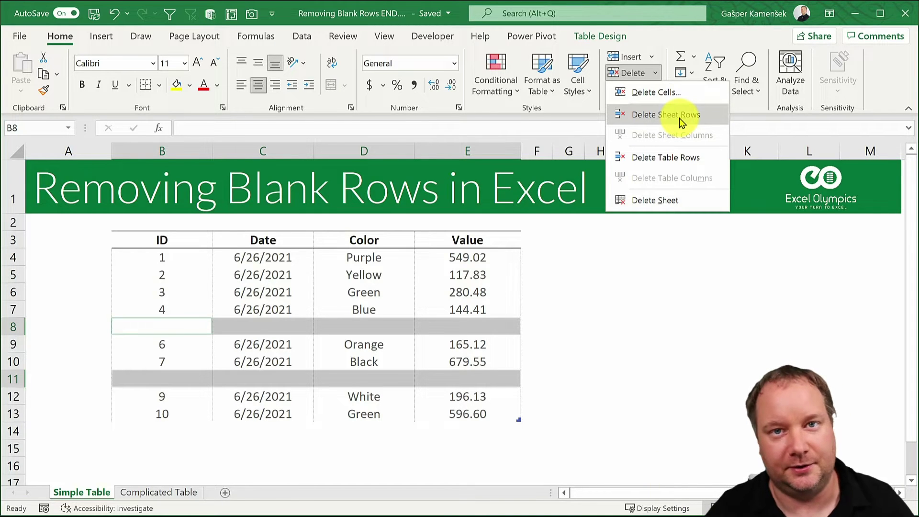
pyautogui.click(671, 158)
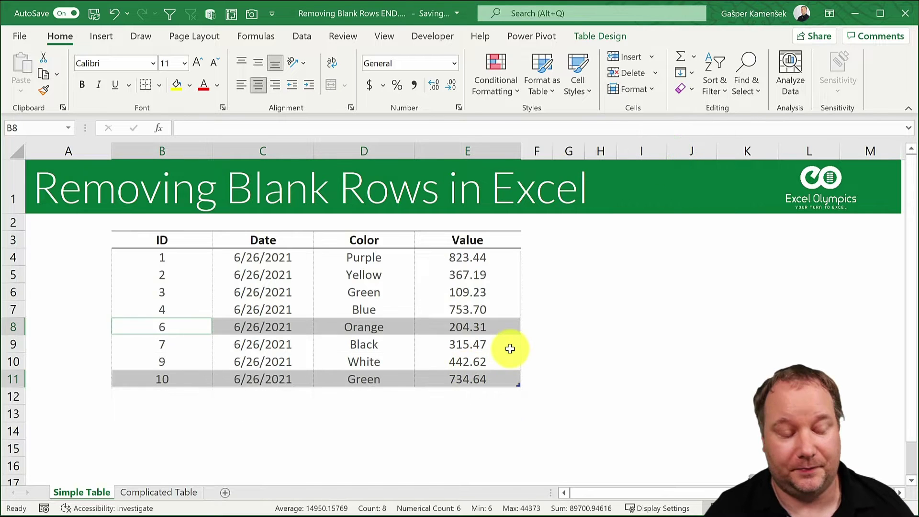
# - Undo the row deletion and turn on filtering for the Simple Table
pyautogui.hotkey('ctrl', 'z')
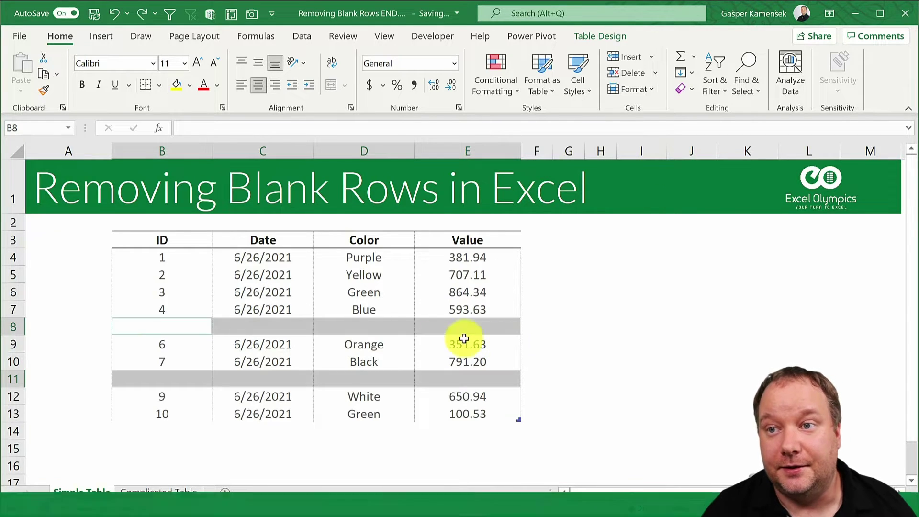
pyautogui.click(259, 275)
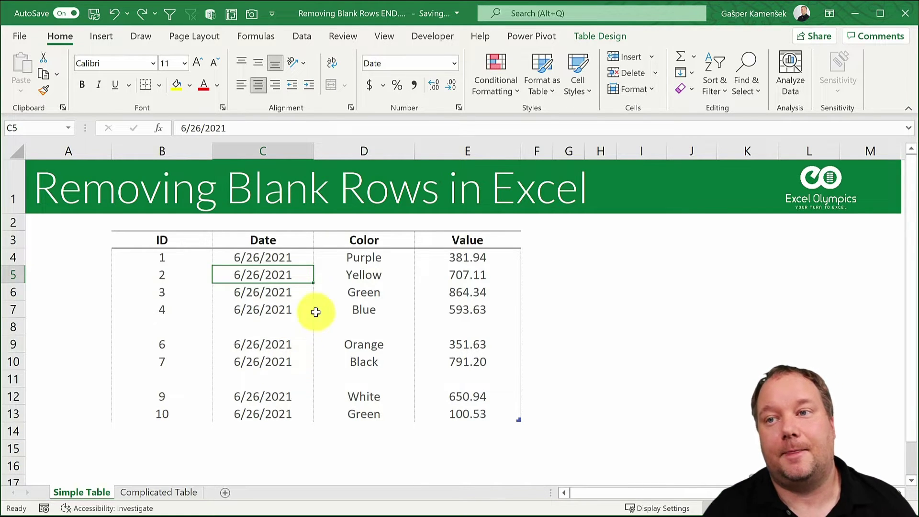
pyautogui.click(285, 257)
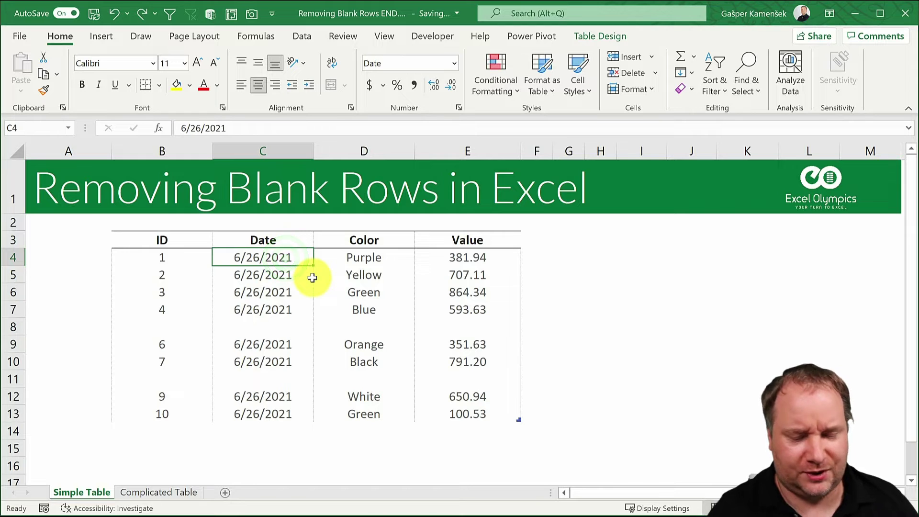
pyautogui.hotkey('ctrl', 'shift', 'l')
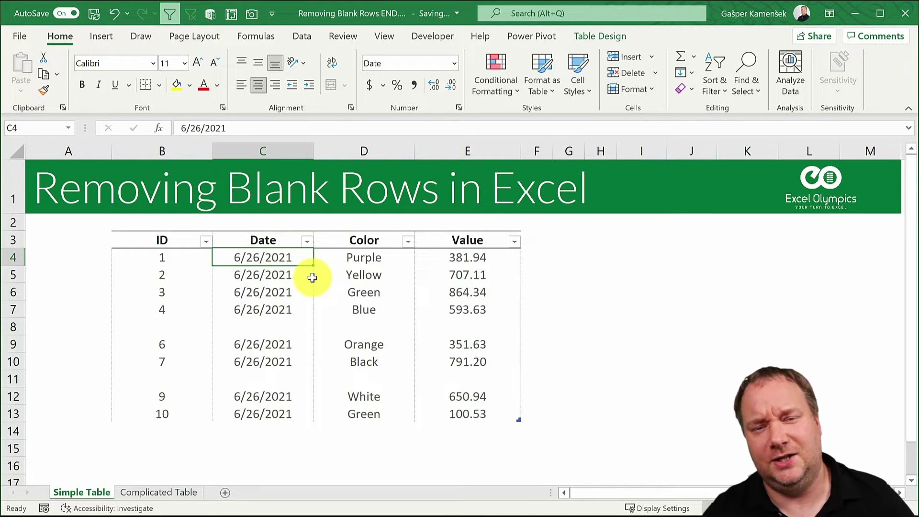
# - Filter the Date column to blanks only and select rows 8 and 11 across all four columns
pyautogui.click(308, 242)
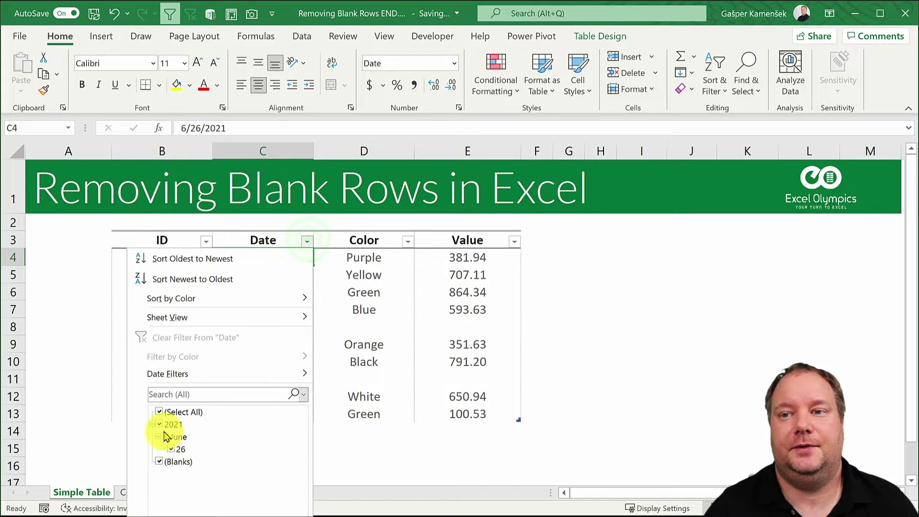
pyautogui.click(160, 412)
pyautogui.click(160, 460)
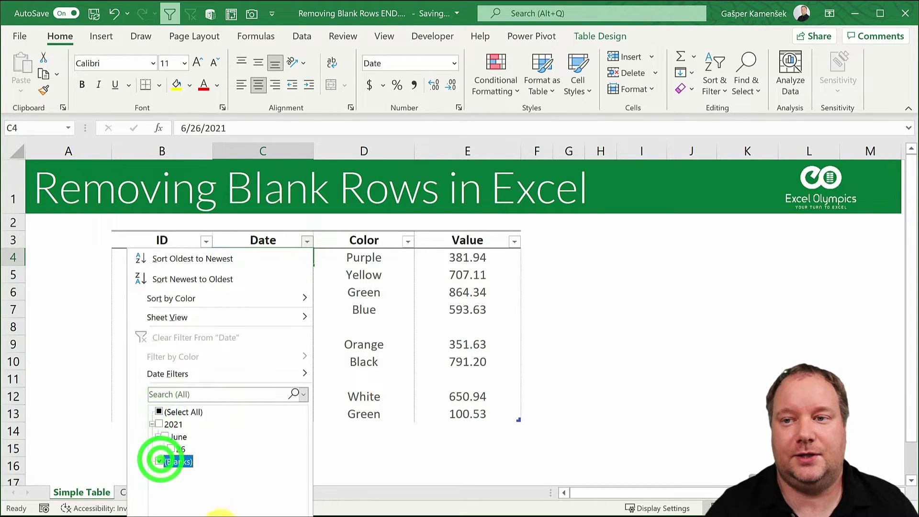
pyautogui.press('Return')
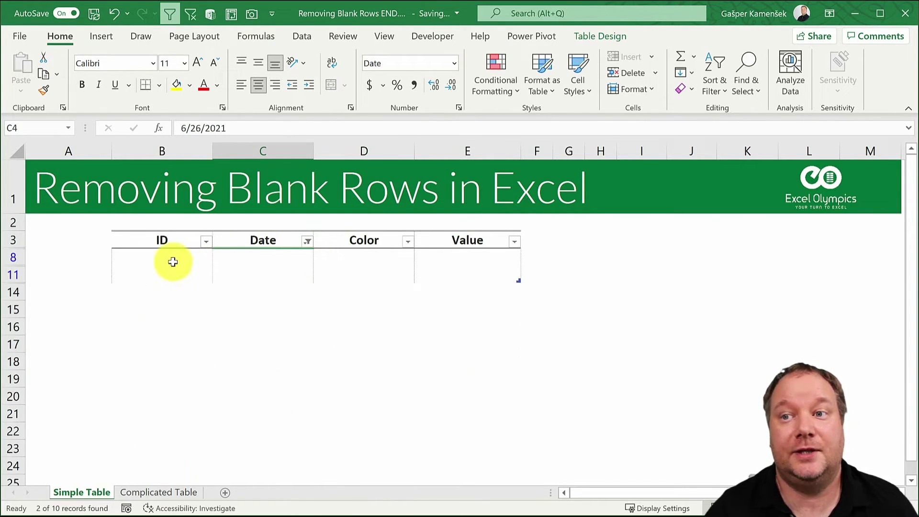
pyautogui.moveTo(173, 261); pyautogui.dragTo(468, 268)
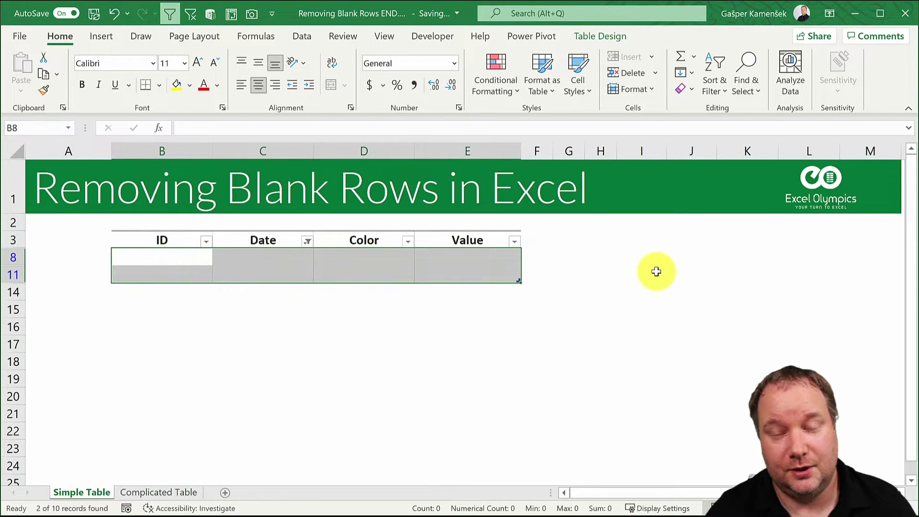
pyautogui.moveTo(168, 260); pyautogui.dragTo(460, 271)
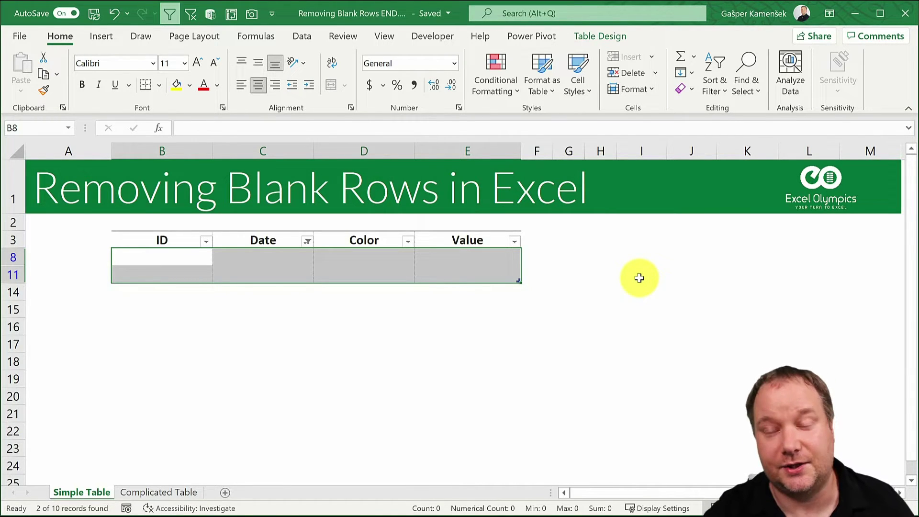
pyautogui.click(657, 76)
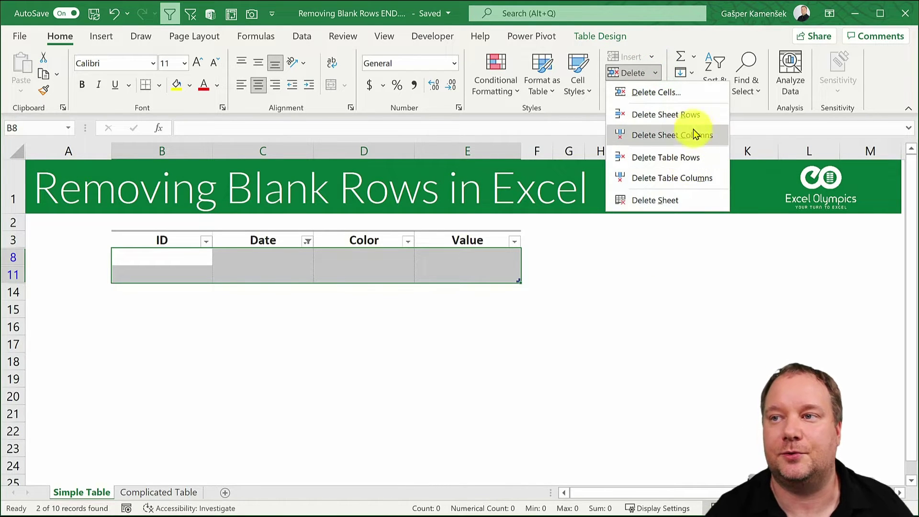
pyautogui.click(185, 266)
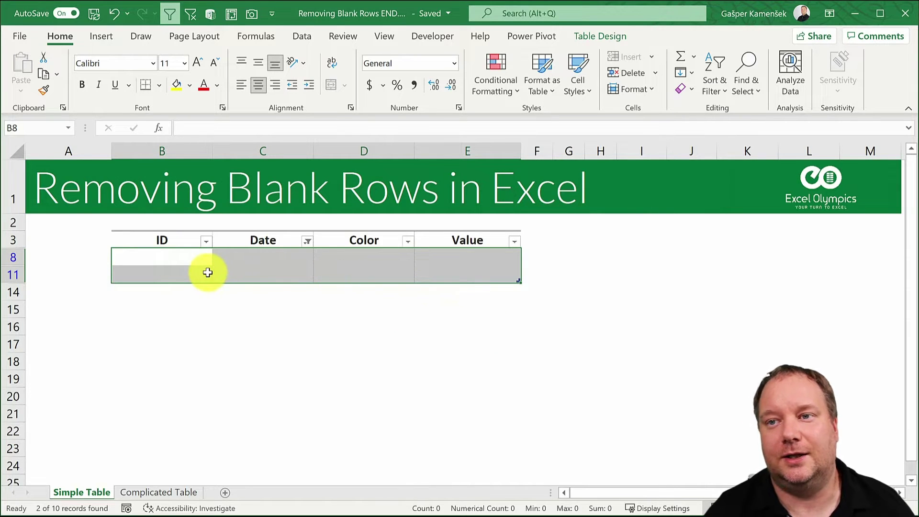
pyautogui.moveTo(156, 257); pyautogui.dragTo(465, 276)
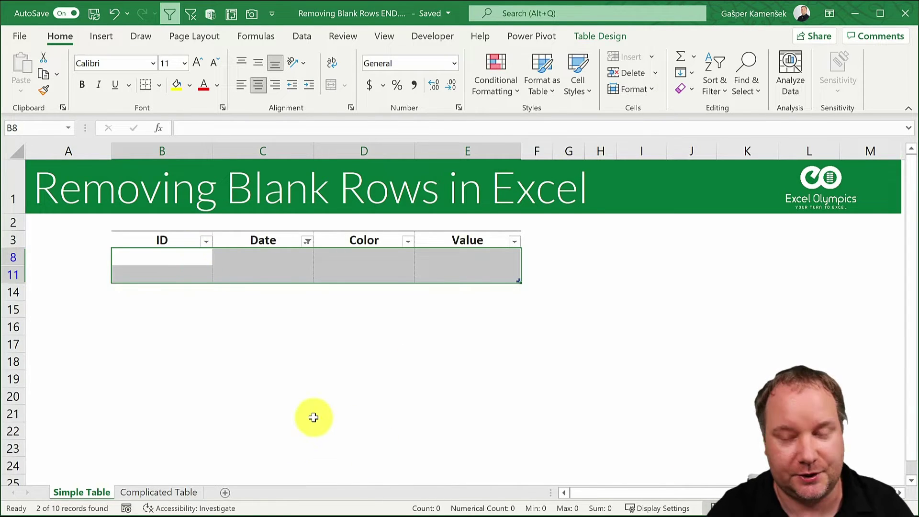
# - Select only the visible filtered cells with Go To Special > Visible cells only
pyautogui.hotkey('ctrl', 'g')
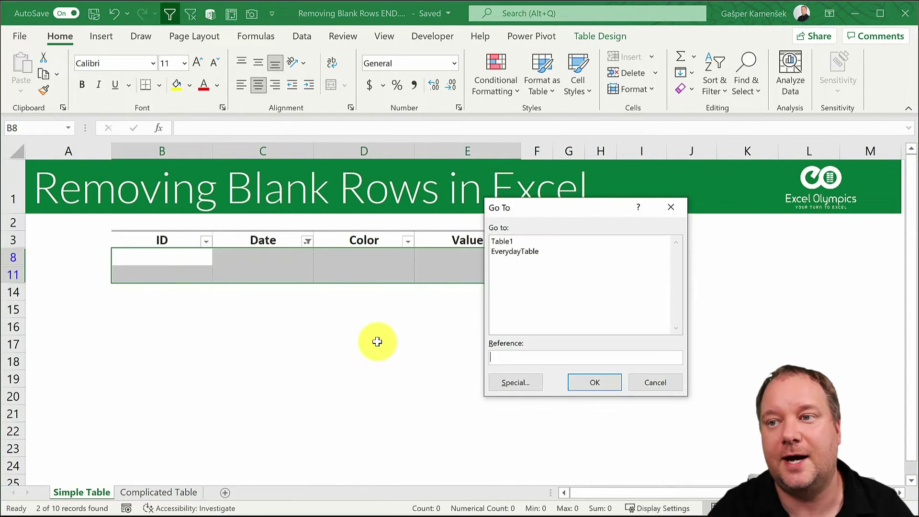
pyautogui.click(514, 384)
pyautogui.click(607, 322)
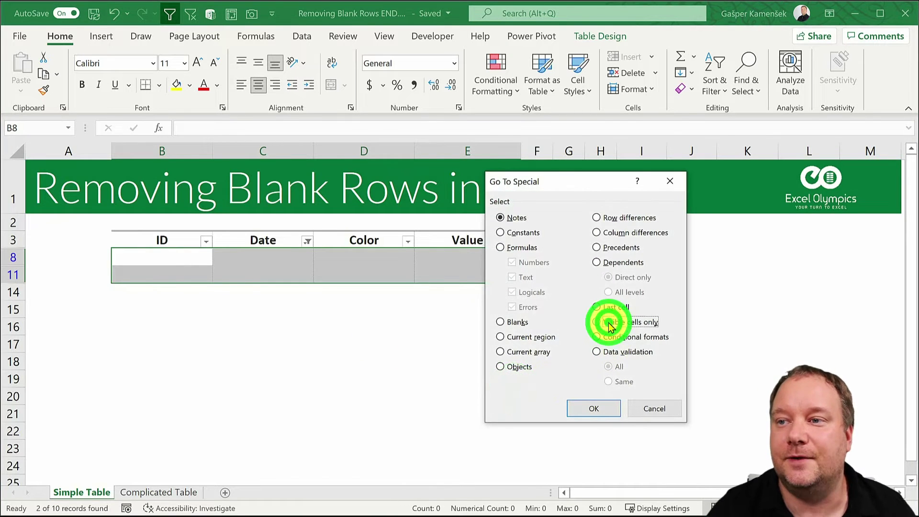
pyautogui.click(604, 405)
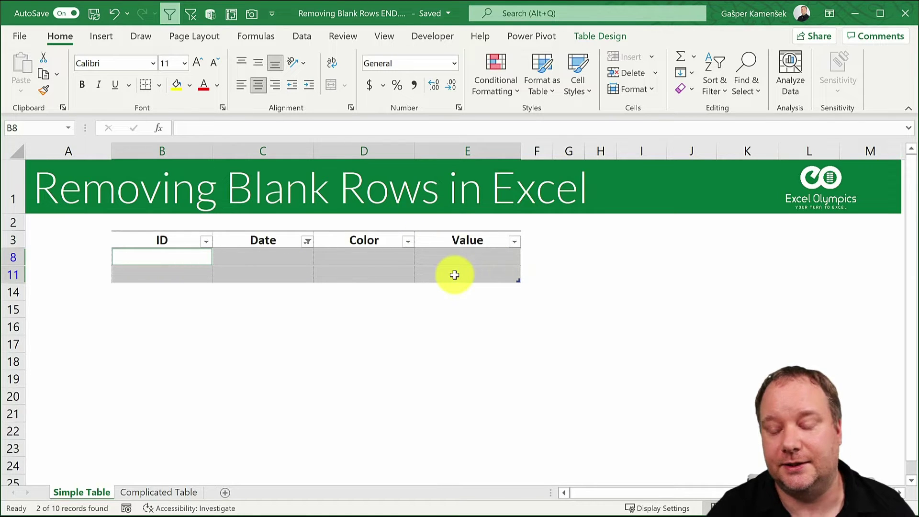
# - Delete the visible blank rows as table rows, then undo the deletion
pyautogui.hotkey('ctrl', '-')
pyautogui.click(624, 417)
pyautogui.click(655, 73)
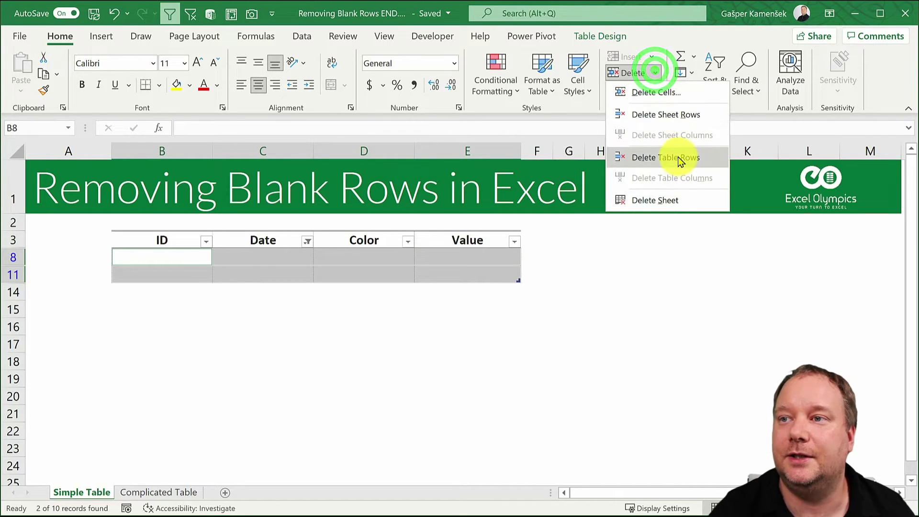
pyautogui.click(681, 161)
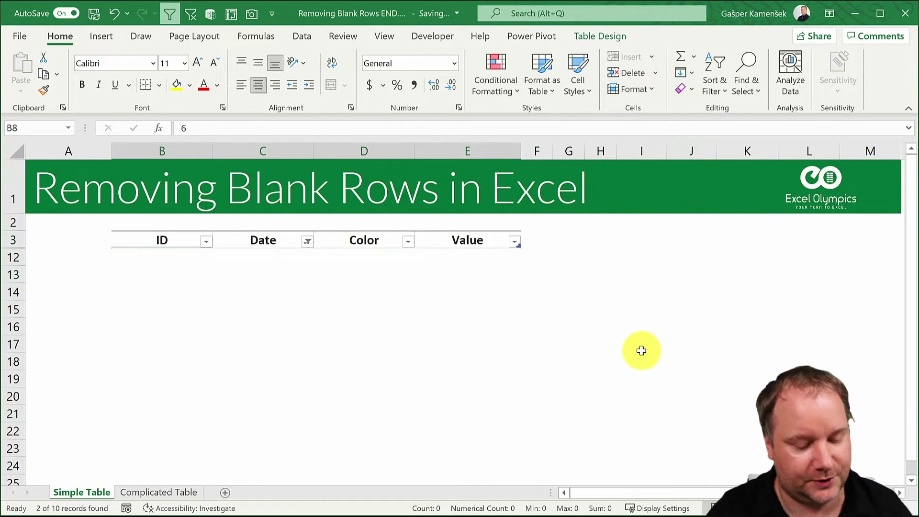
pyautogui.hotkey('ctrl', 'z')
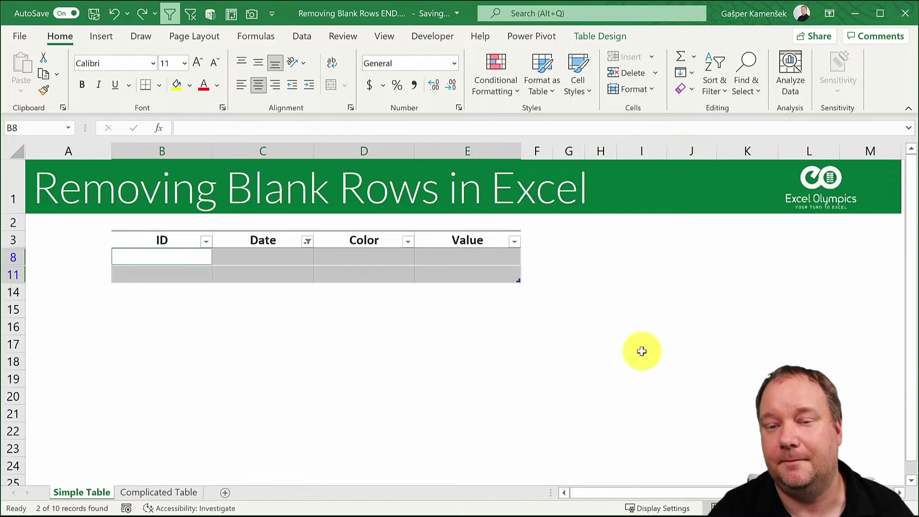
# - Clear the Date filter and switch to the Complicated Table sheet
pyautogui.hotkey('alt', 'a')
pyautogui.press('c')
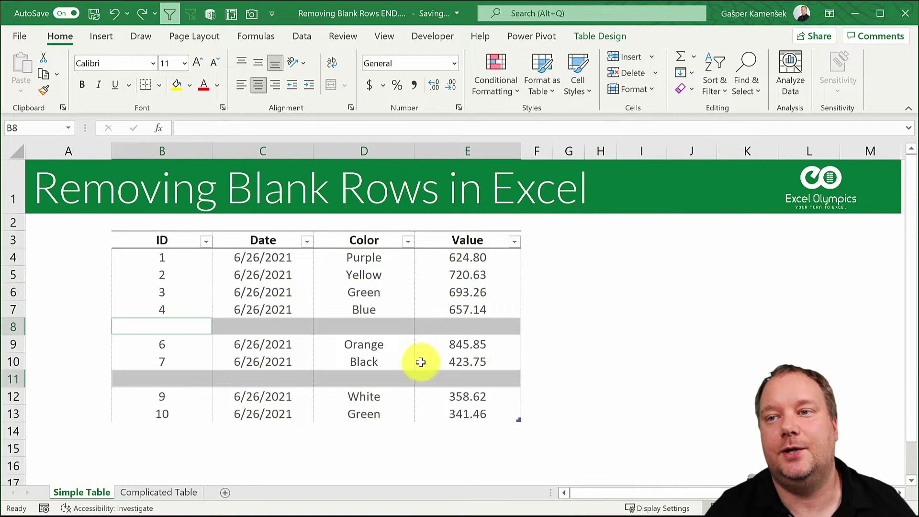
pyautogui.click(379, 277)
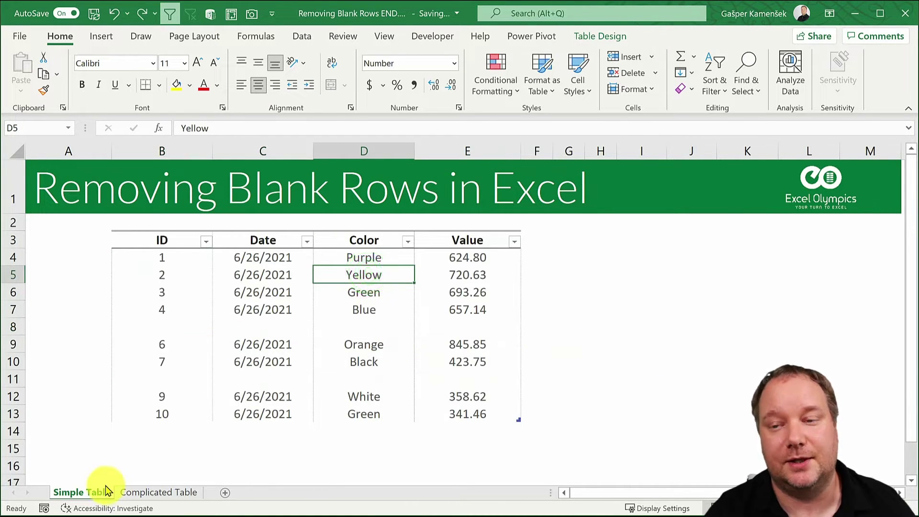
pyautogui.click(158, 492)
# - Select all Complicated Table data and pick every blank cell via Go To Special > Blanks
pyautogui.click(358, 260)
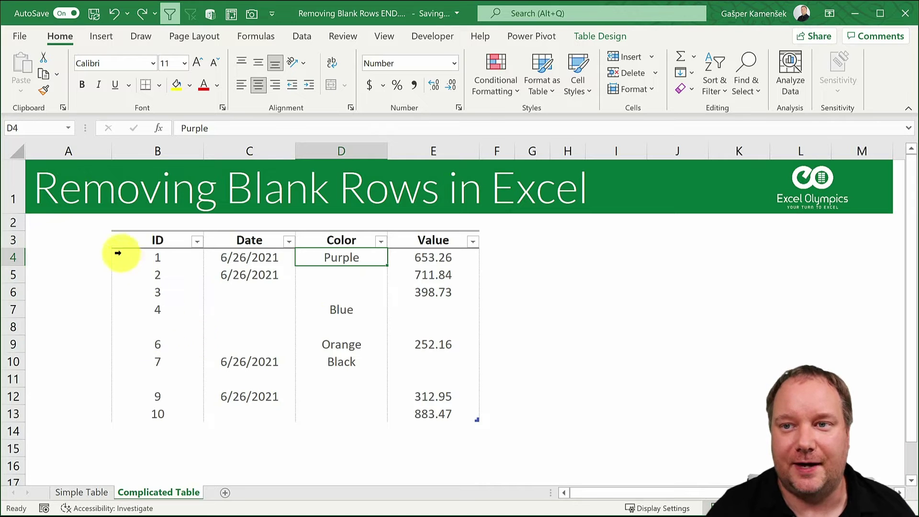
pyautogui.click(119, 232)
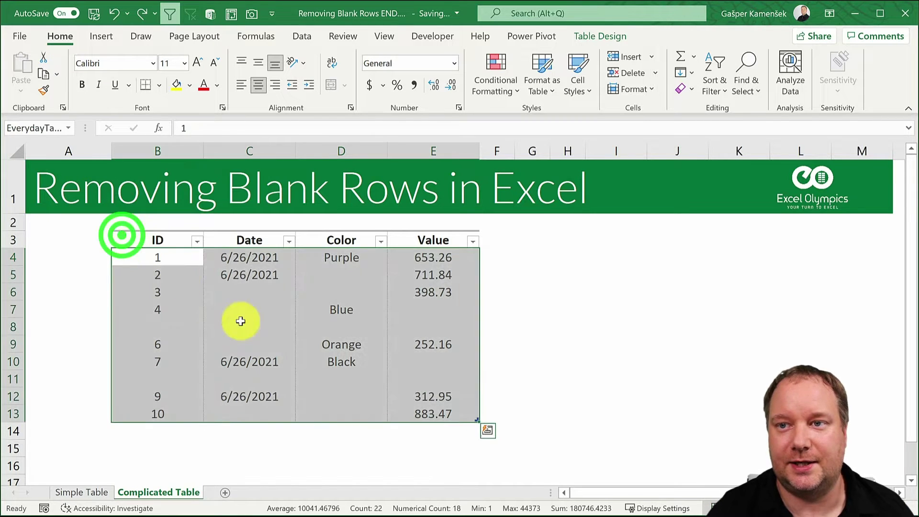
pyautogui.hotkey('ctrl', 'g')
pyautogui.click(511, 383)
pyautogui.click(500, 322)
pyautogui.click(577, 408)
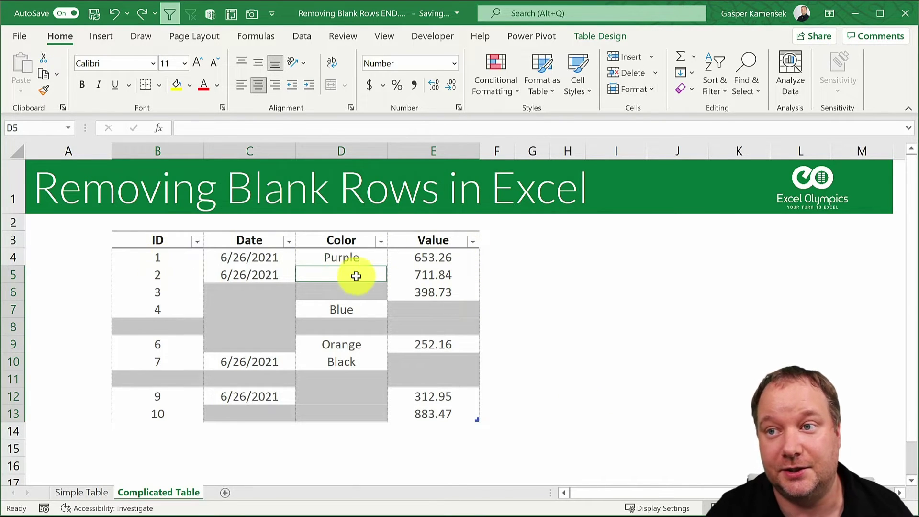
# - Delete the sheet rows containing blanks after Delete Table Rows errors, leaving only ID 1
pyautogui.click(655, 74)
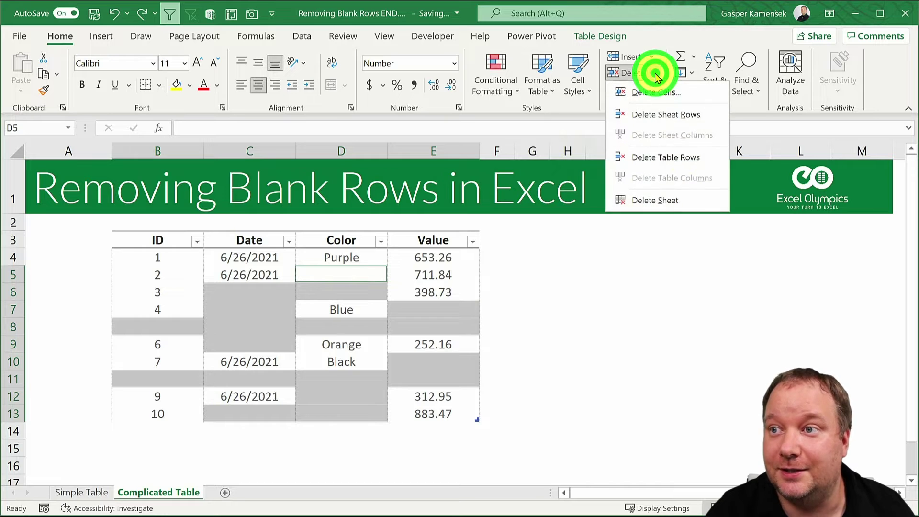
pyautogui.click(679, 157)
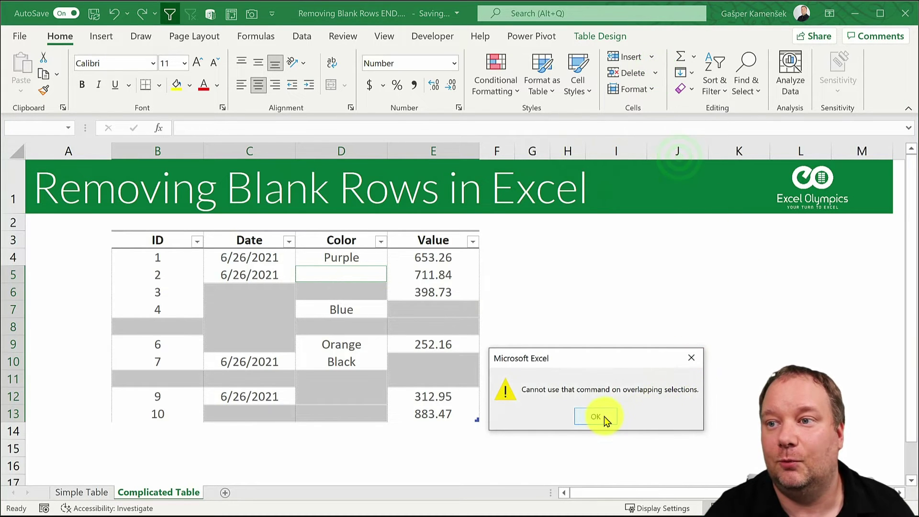
pyautogui.click(596, 416)
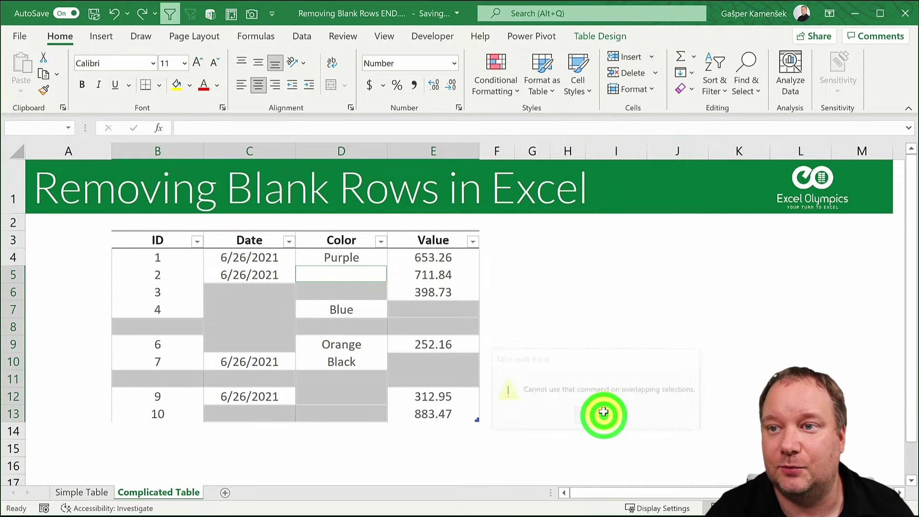
pyautogui.click(654, 73)
pyautogui.click(654, 114)
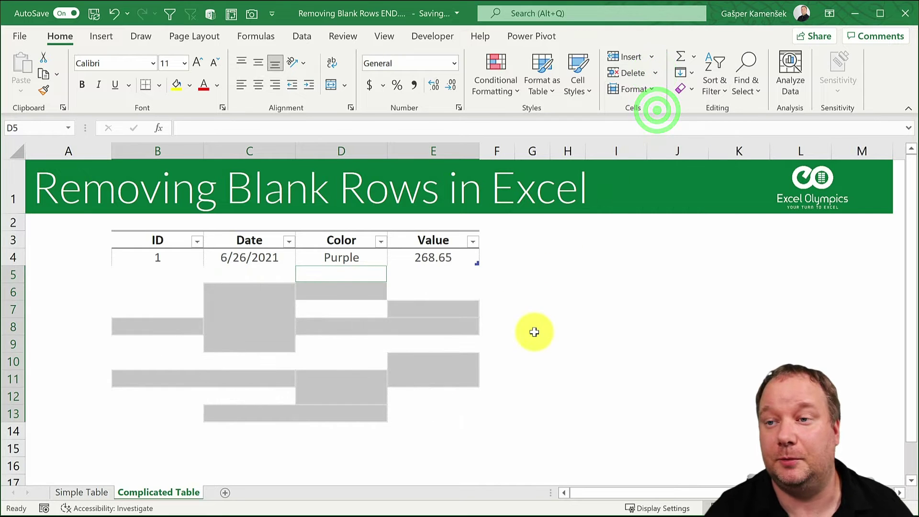
pyautogui.click(446, 262)
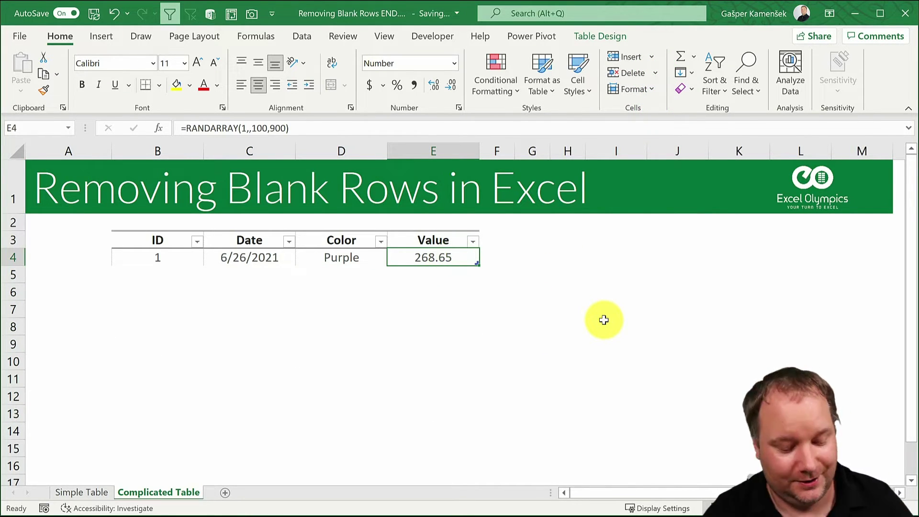
pyautogui.hotkey('ctrl', 'z')
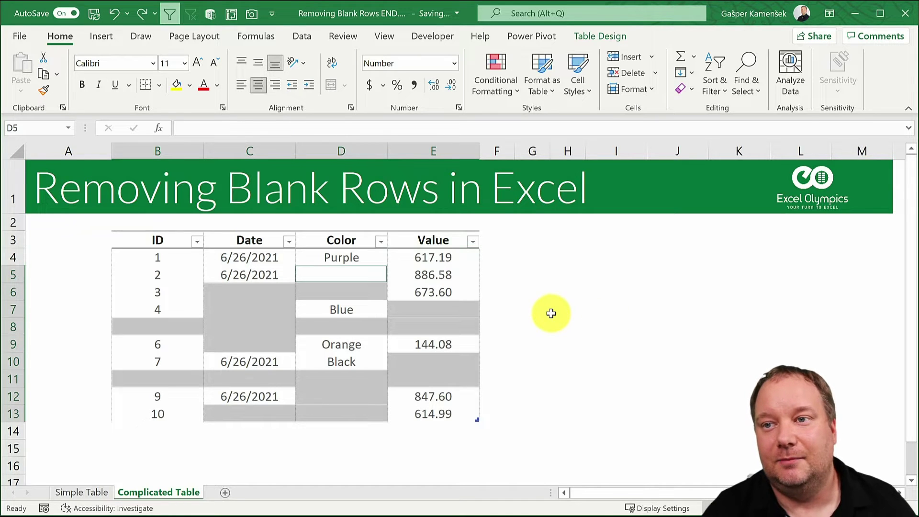
pyautogui.click(158, 327)
pyautogui.moveTo(158, 327); pyautogui.dragTo(398, 330)
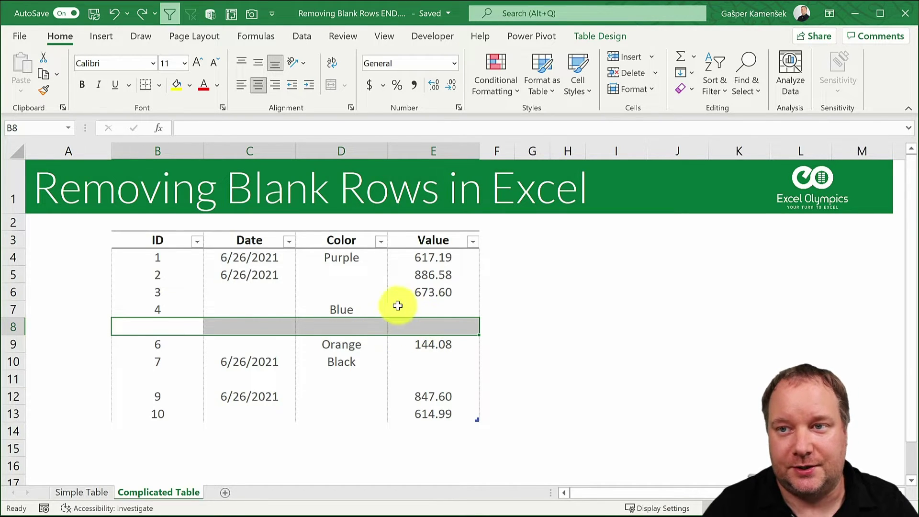
pyautogui.click(198, 241)
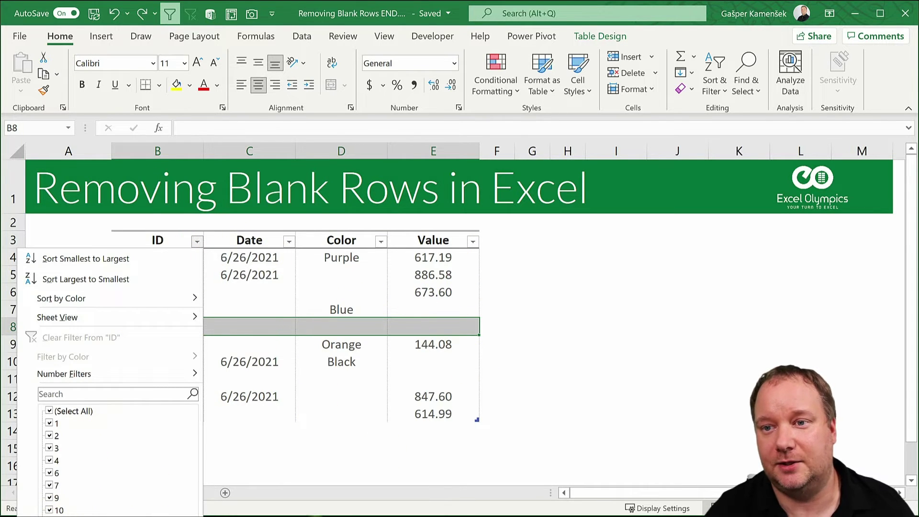
pyautogui.click(265, 387)
pyautogui.click(297, 240)
pyautogui.click(289, 241)
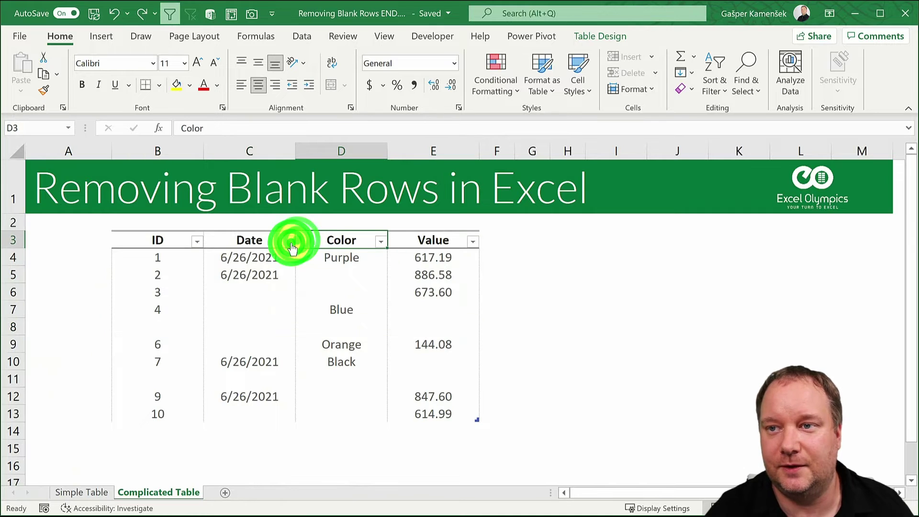
pyautogui.click(141, 412)
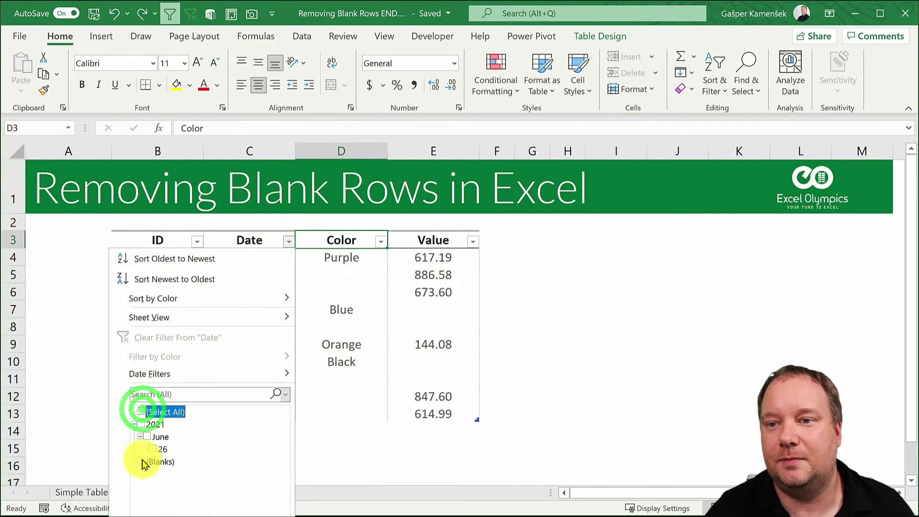
pyautogui.click(142, 461)
pyautogui.press('Return')
pyautogui.click(381, 241)
pyautogui.click(233, 411)
pyautogui.click(233, 448)
pyautogui.press('Return')
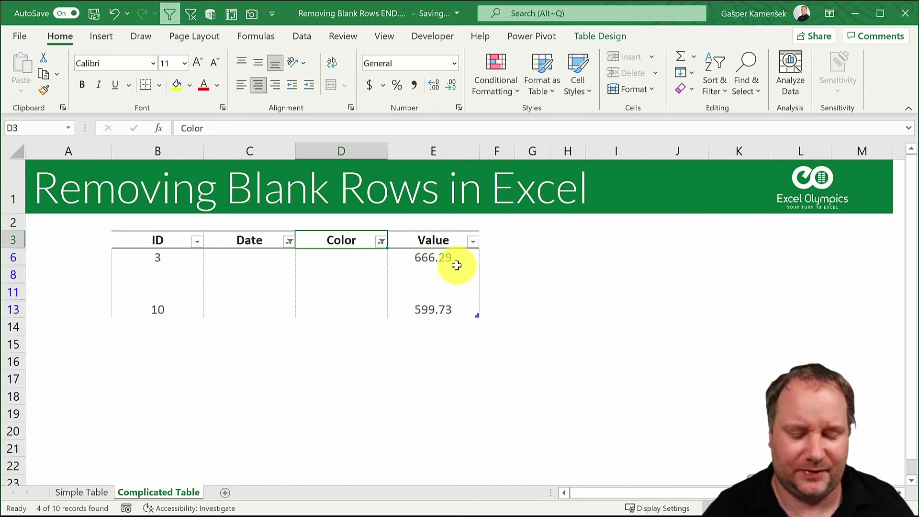
pyautogui.hotkey('ctrl', 'shift', 'l')
pyautogui.hotkey('ctrl', 'shift', 'l')
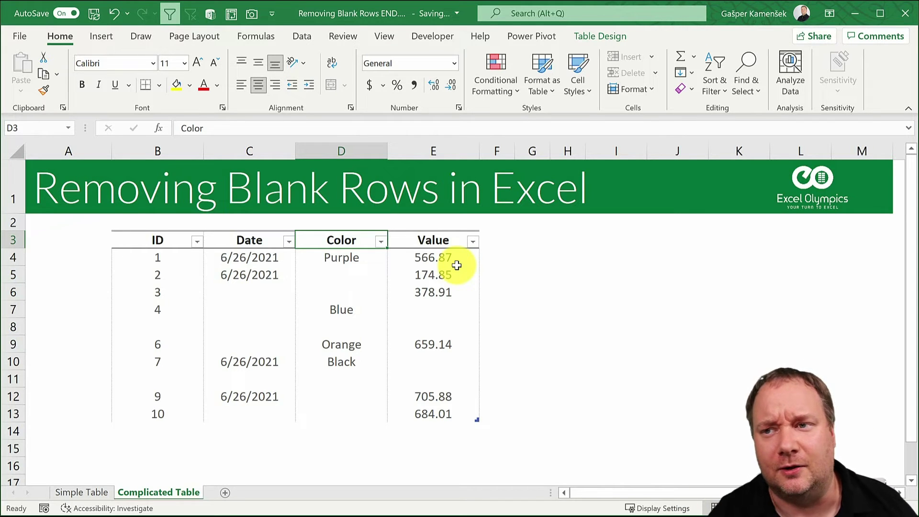
# - Enter =TEXTJOIN("",TRUE,EverydayTable[@[ID]:[Value]]) in F4 to fill the new helper column
pyautogui.click(497, 258)
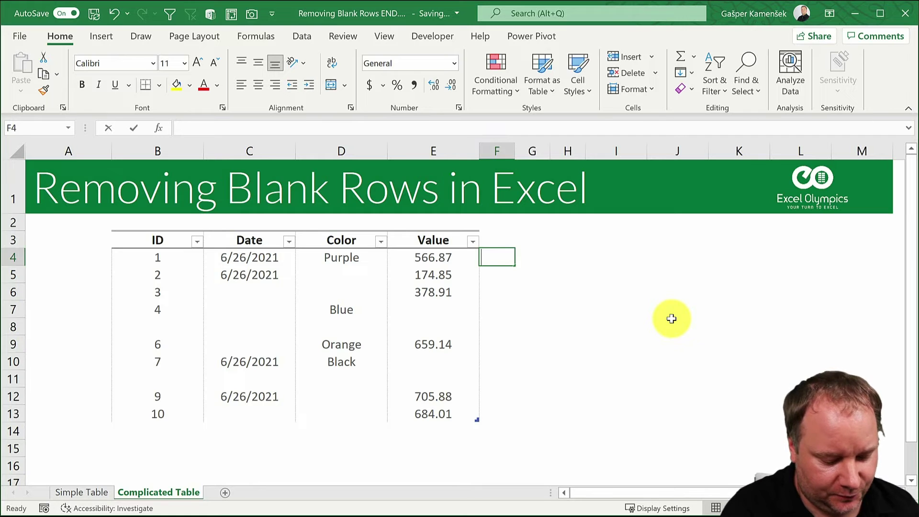
pyautogui.write('=text')
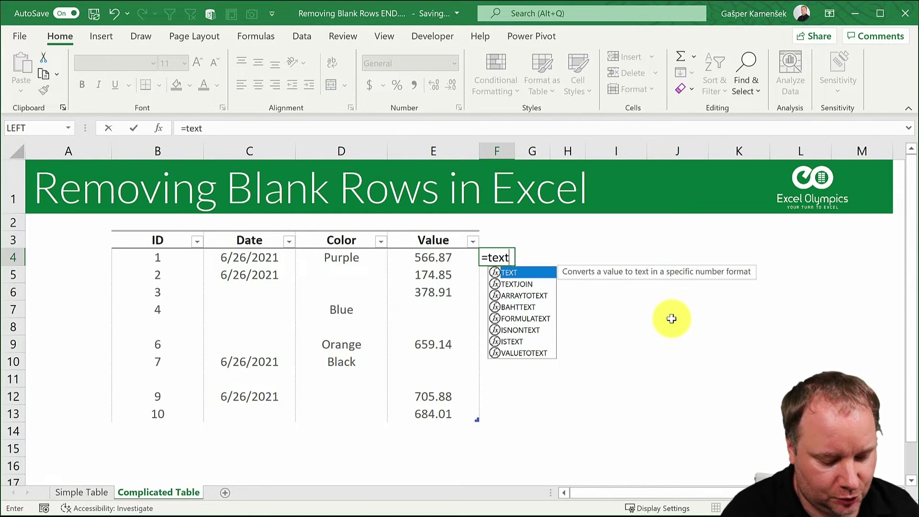
pyautogui.write('join')
pyautogui.press('Tab')
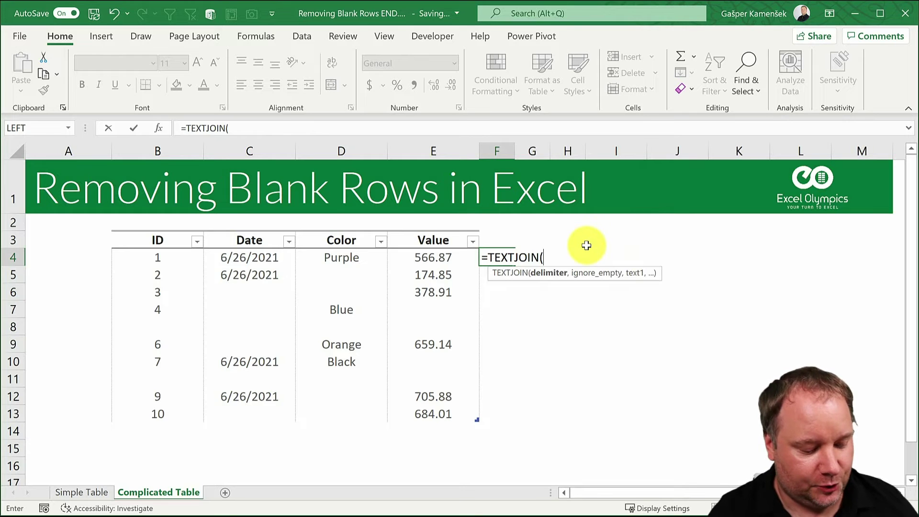
pyautogui.write('"",')
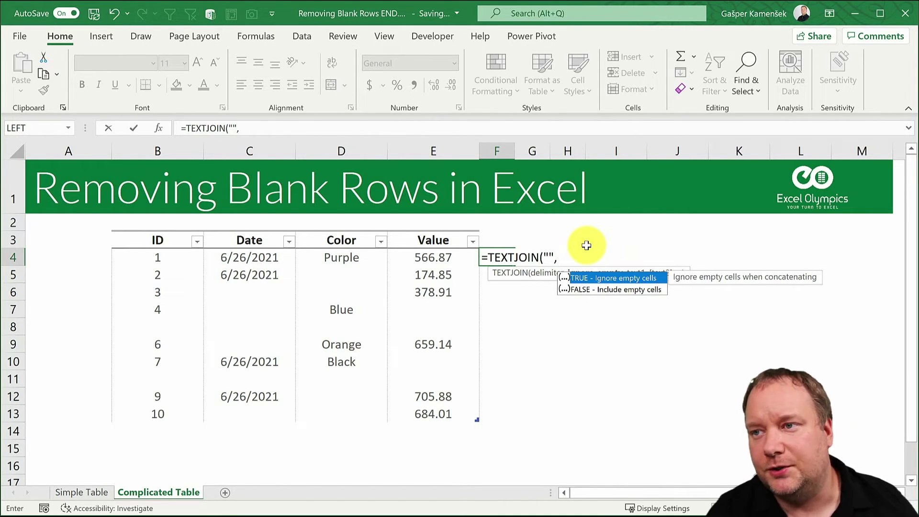
pyautogui.press('Tab')
pyautogui.write(',')
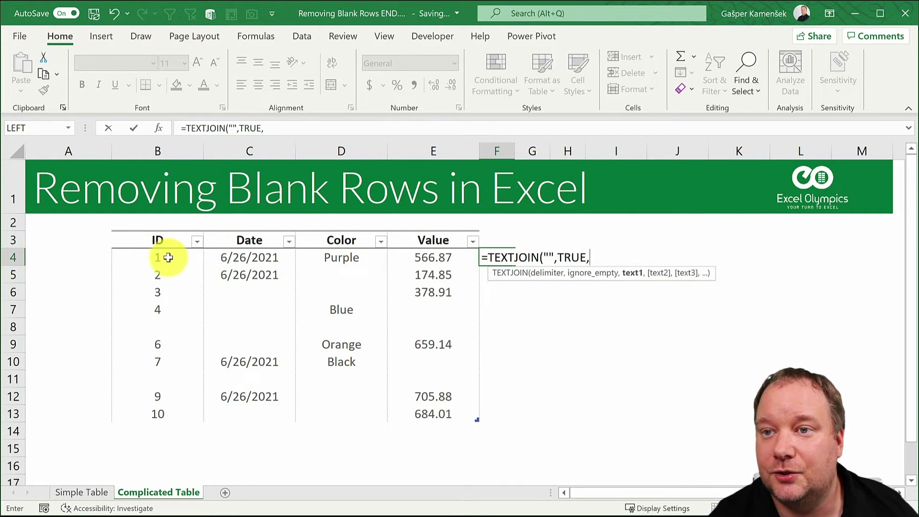
pyautogui.moveTo(168, 257); pyautogui.dragTo(395, 254)
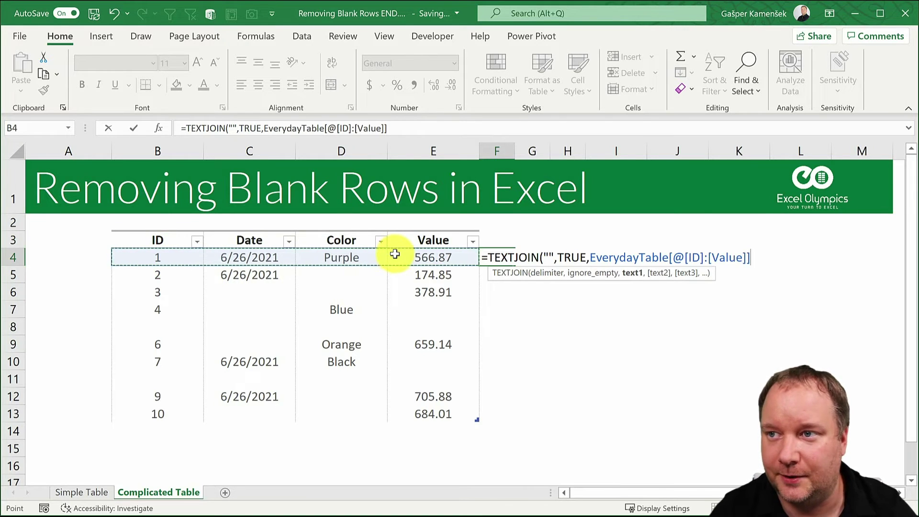
pyautogui.write(')')
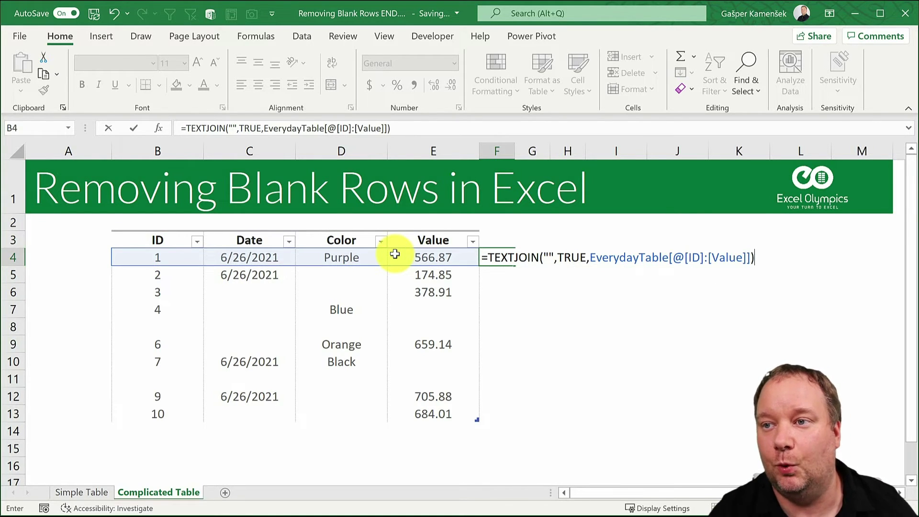
pyautogui.press('Return')
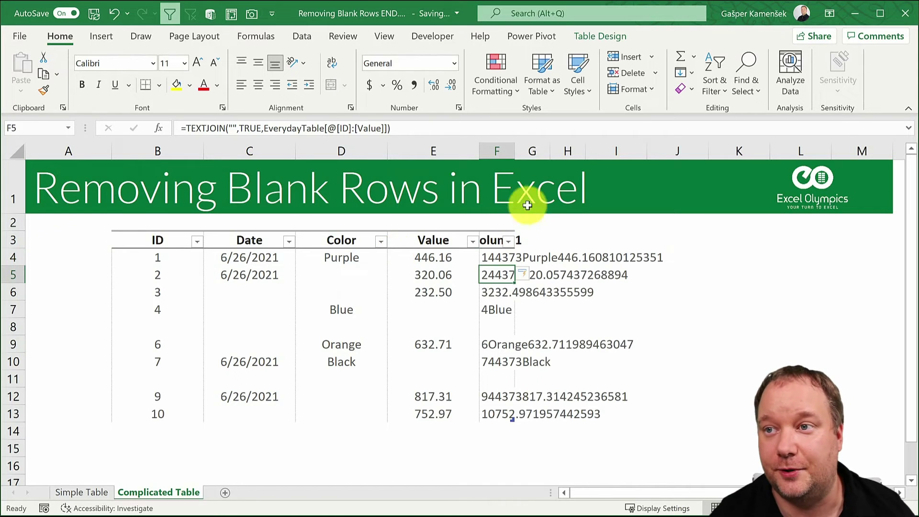
# - Autofit column F and check that rows 8 and 11 give empty joined results
pyautogui.doubleClick(517, 151)
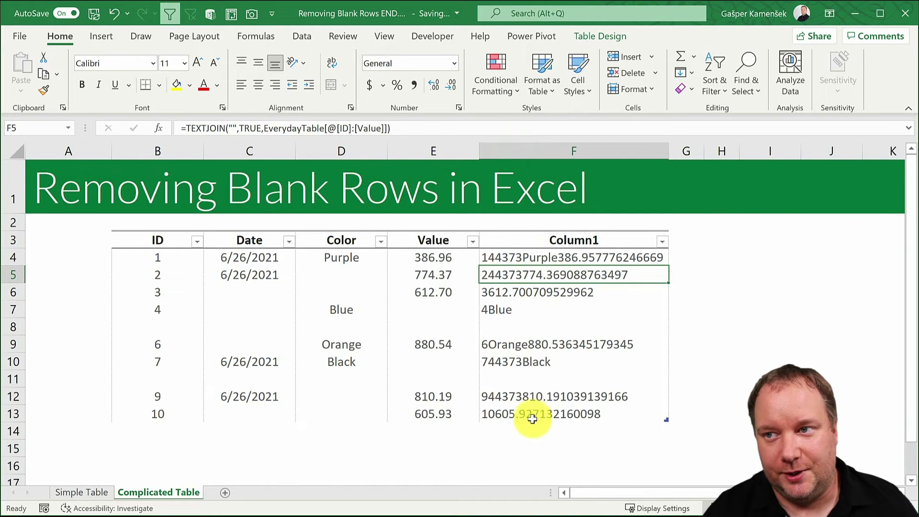
pyautogui.click(503, 326)
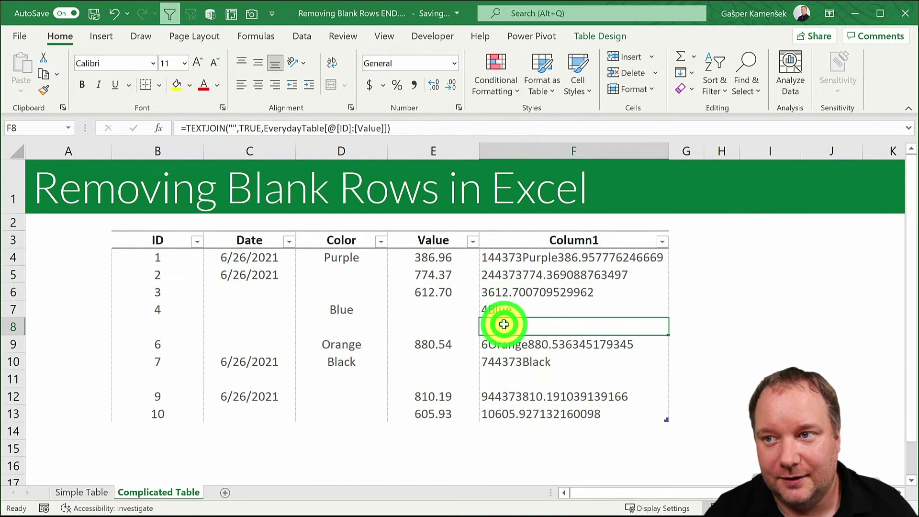
pyautogui.click(506, 378)
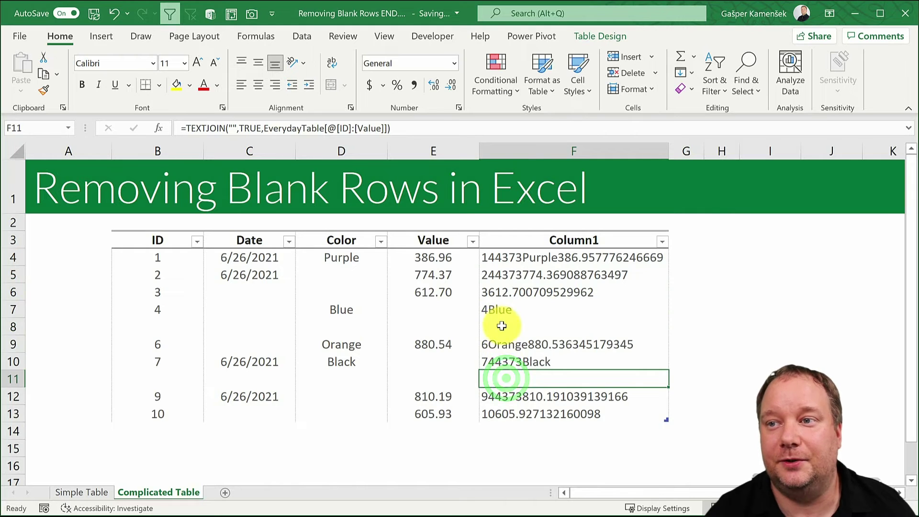
pyautogui.click(502, 325)
pyautogui.click(522, 377)
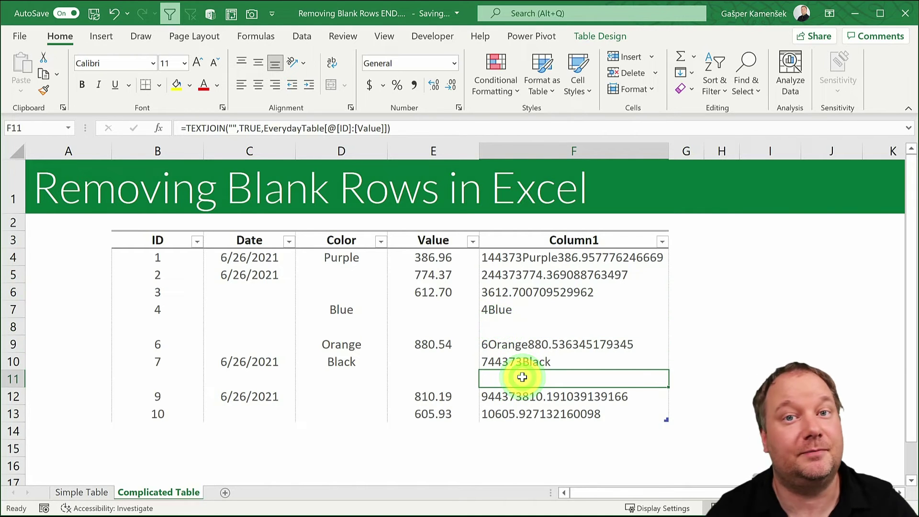
# - Filter Column1 to show only blank entries
pyautogui.click(662, 242)
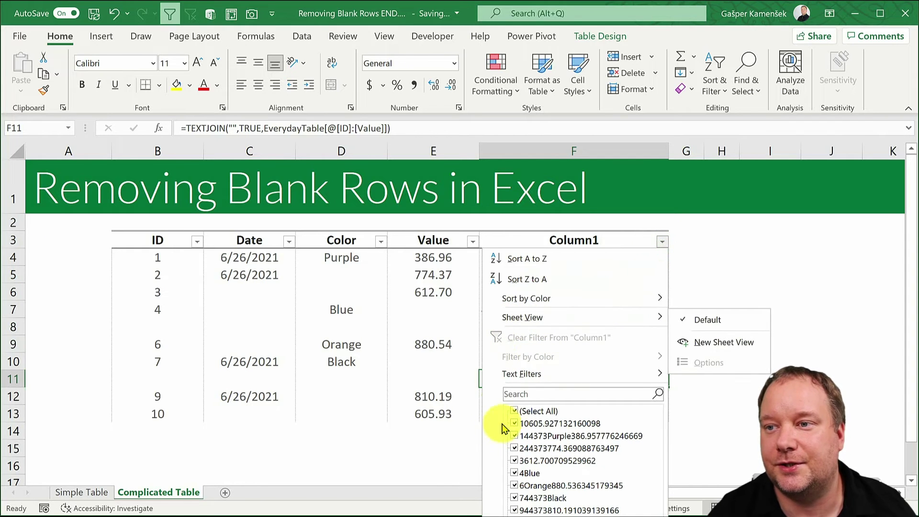
pyautogui.click(514, 411)
pyautogui.click(514, 510)
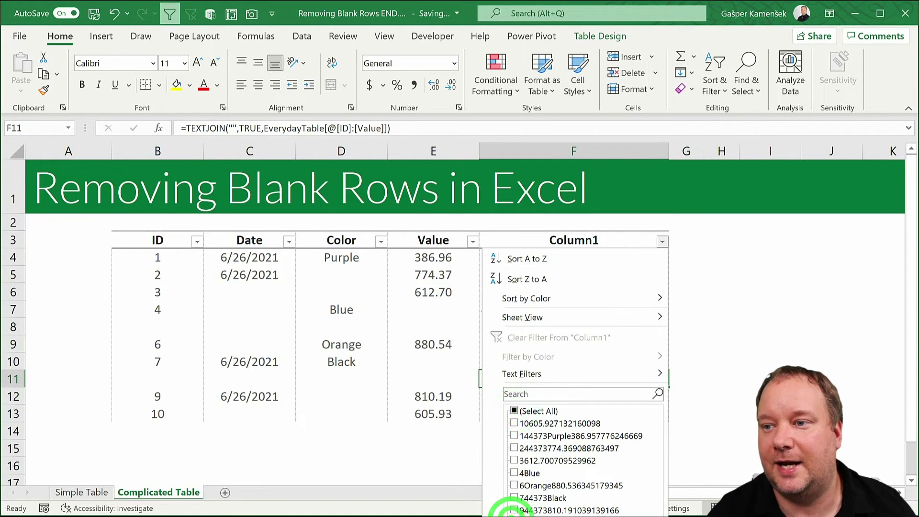
pyautogui.press('Return')
# - Delete the filtered blank rows 8 and 11, undo it, and select column F
pyautogui.moveTo(158, 257); pyautogui.dragTo(551, 267)
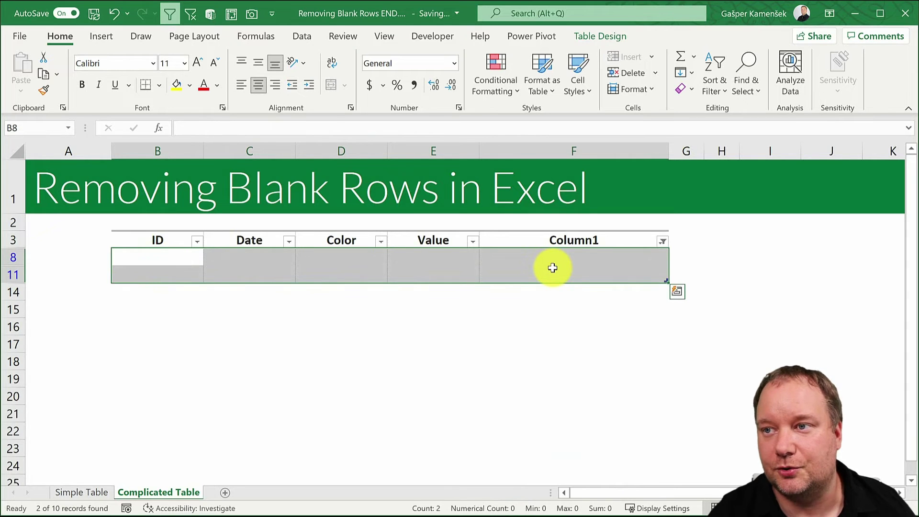
pyautogui.hotkey('ctrl', '-')
pyautogui.click(560, 415)
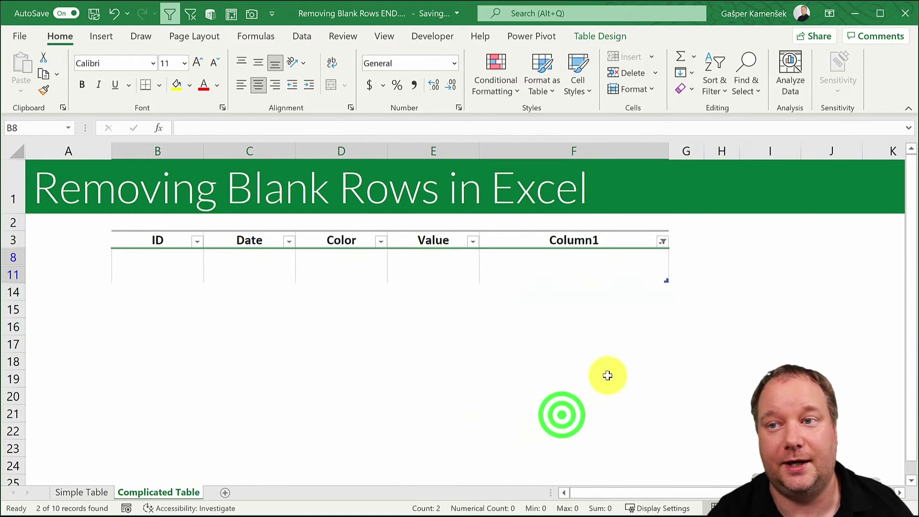
pyautogui.hotkey('ctrl', 'z')
pyautogui.hotkey('ctrl', 'z')
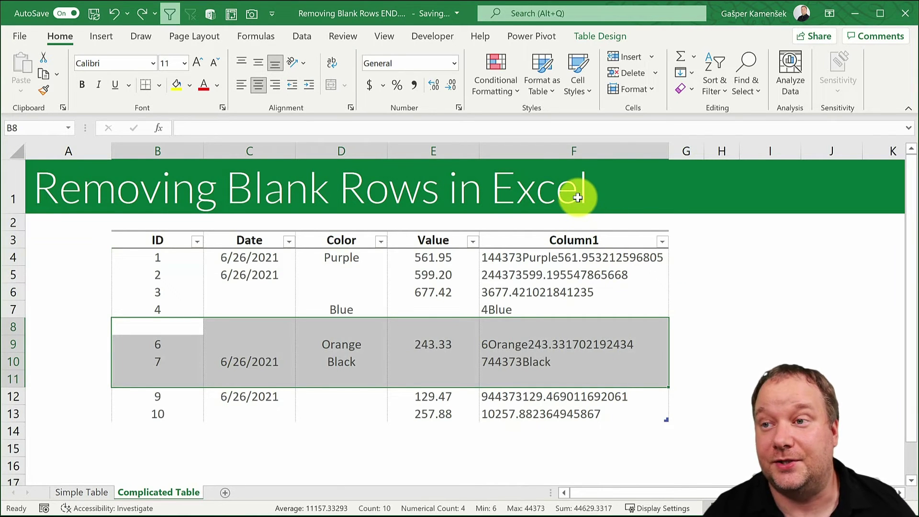
pyautogui.click(596, 153)
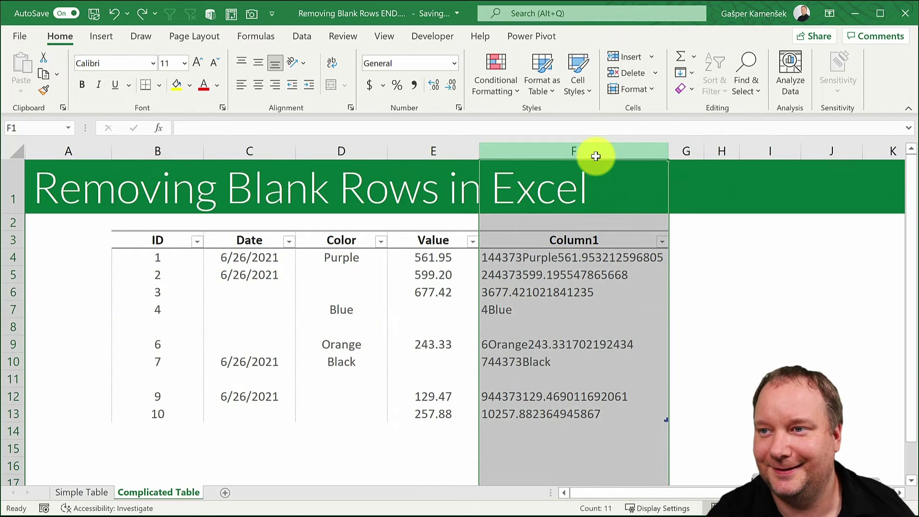
# - Delete helper Column1 and load EverydayTable into Power Query via Data > From Table/Range
pyautogui.hotkey('ctrl', '-')
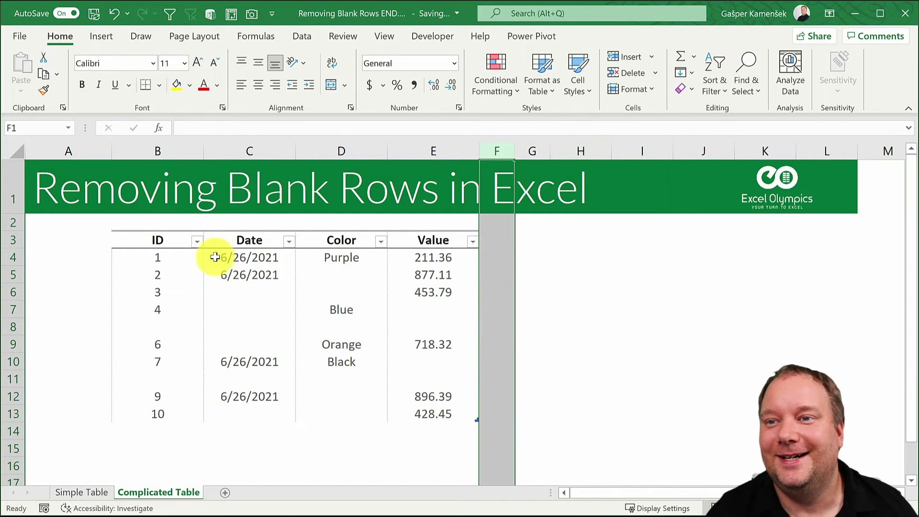
pyautogui.click(245, 258)
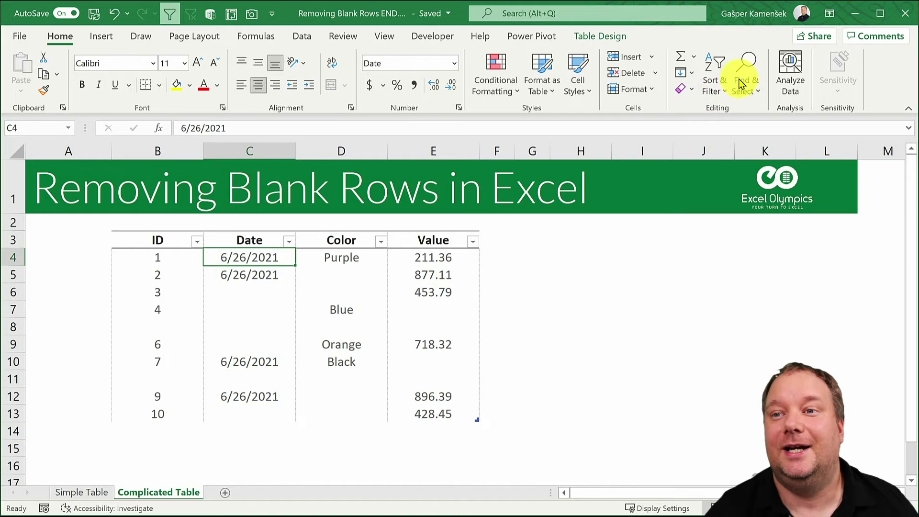
pyautogui.click(319, 256)
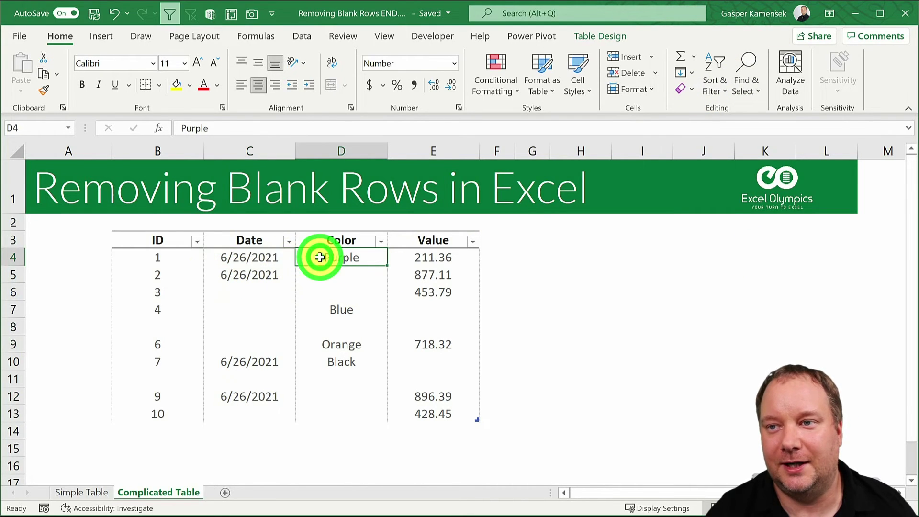
pyautogui.click(271, 252)
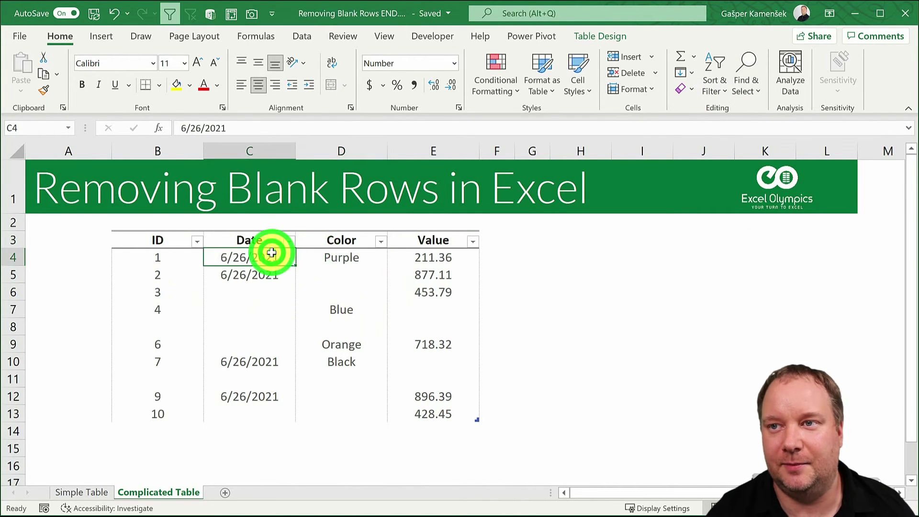
pyautogui.click(301, 36)
pyautogui.click(51, 91)
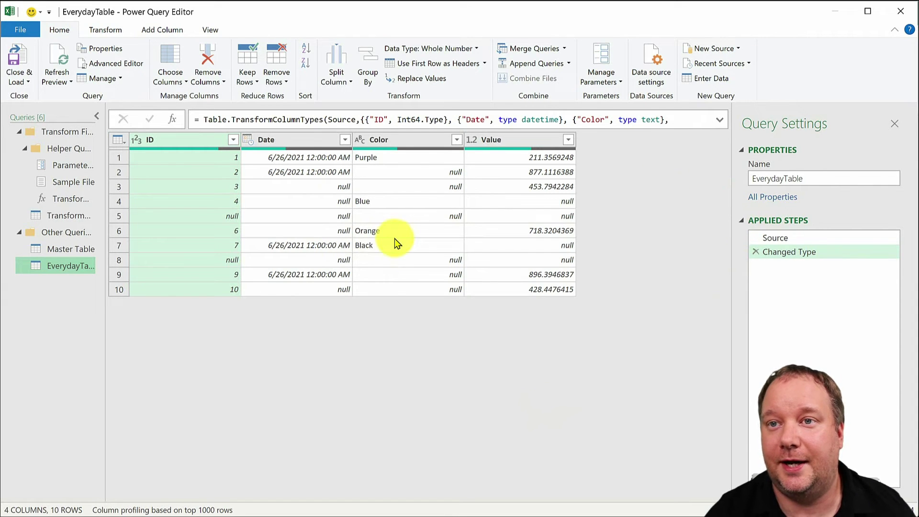
# - Apply Remove Rows > Remove Blank Rows to EverydayTable and Close & Load the eight-row result
pyautogui.click(58, 30)
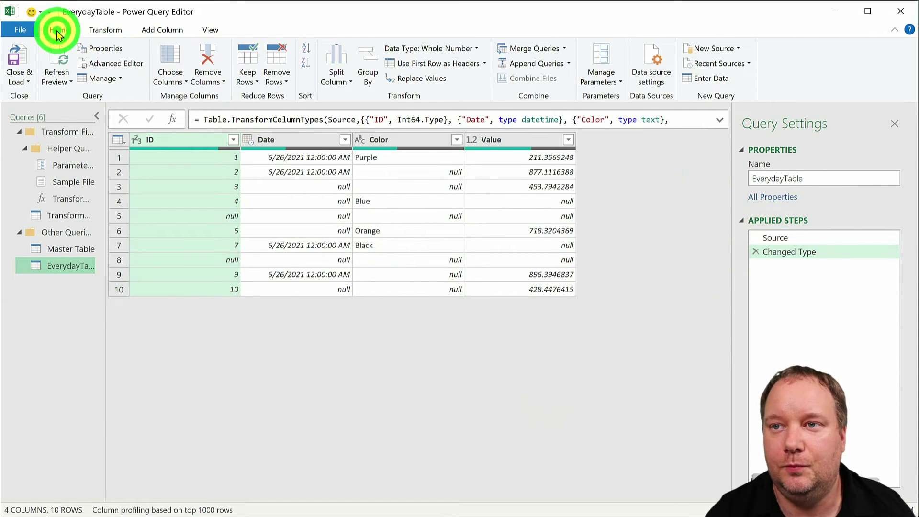
pyautogui.click(274, 79)
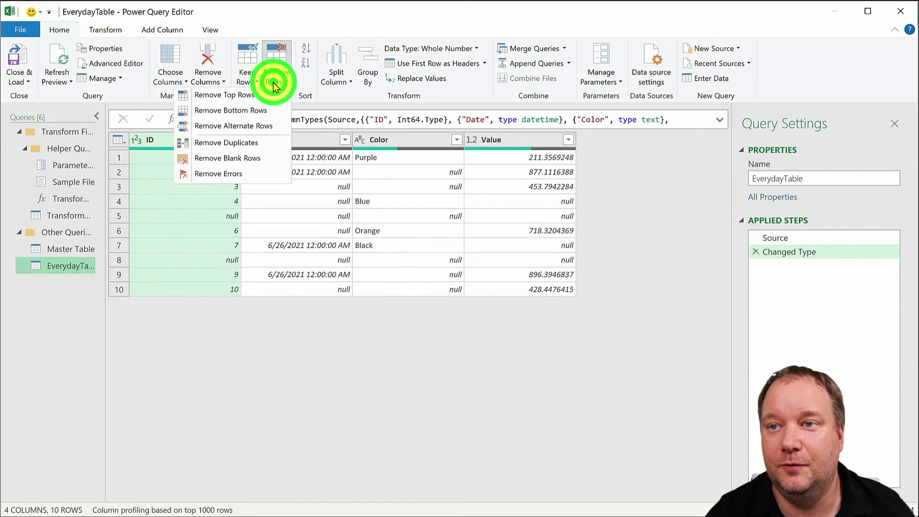
pyautogui.click(235, 158)
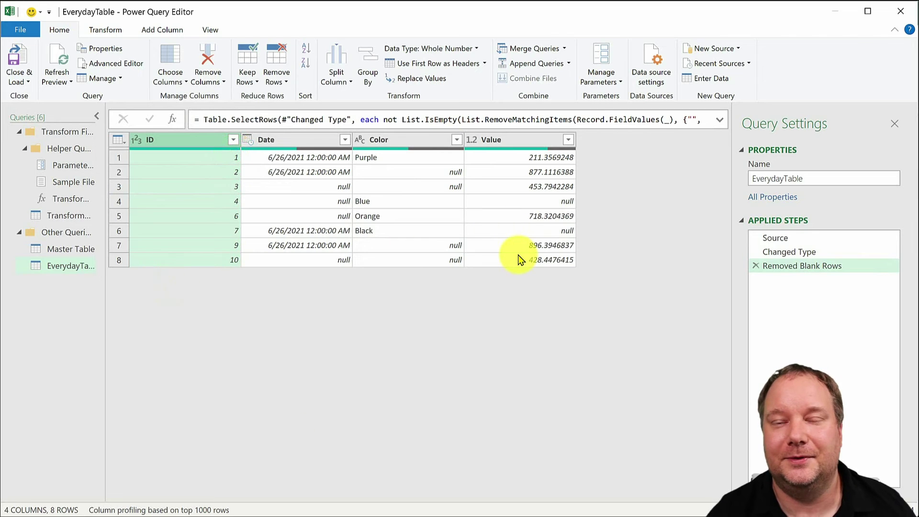
pyautogui.click(62, 28)
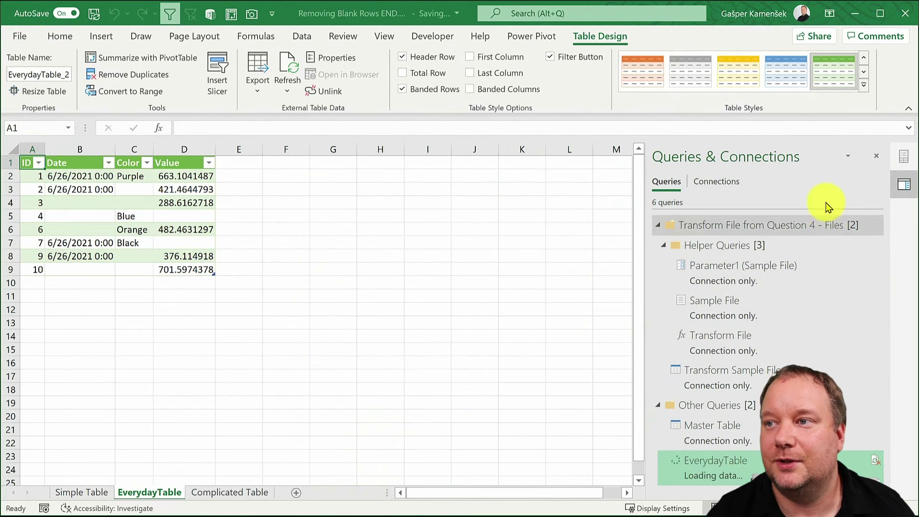
# - Close the Queries & Connections pane, zoom the EverydayTable output, and go to Complicated Table
pyautogui.click(883, 158)
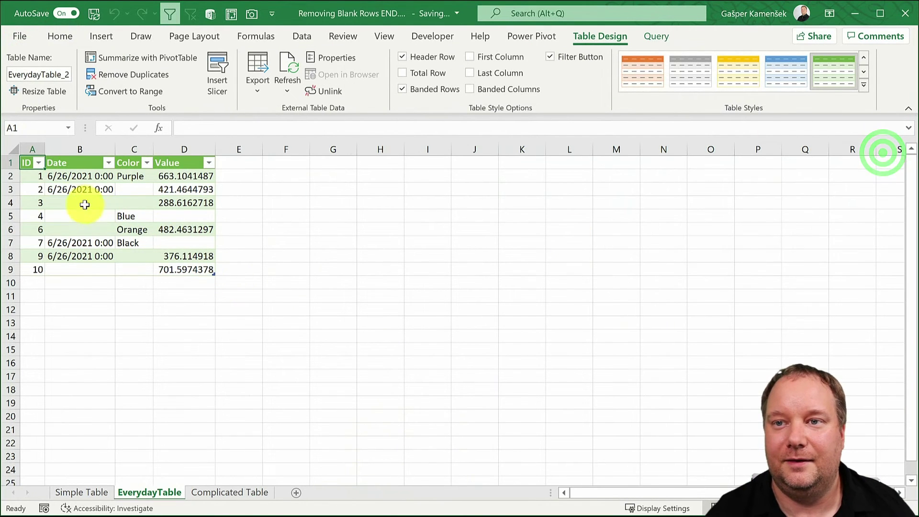
pyautogui.scroll(1, 76, 227)
pyautogui.scroll(3, 85, 228)
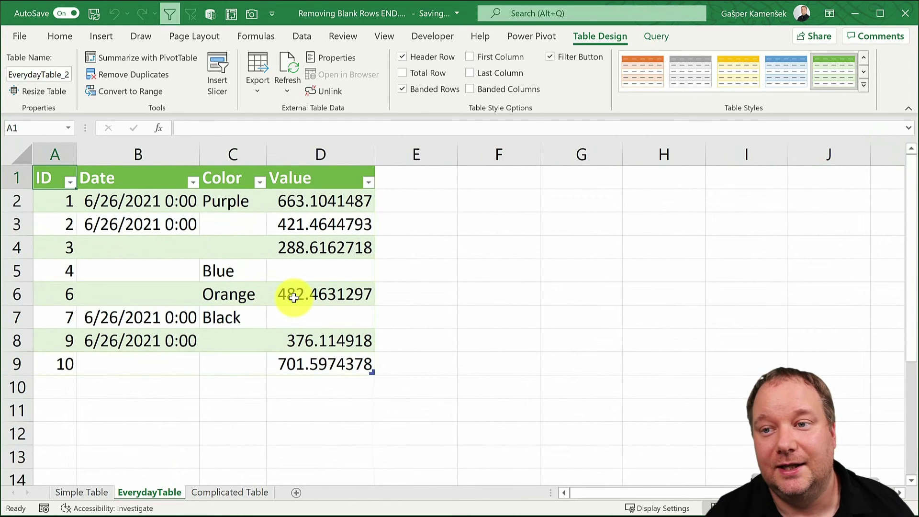
pyautogui.click(235, 492)
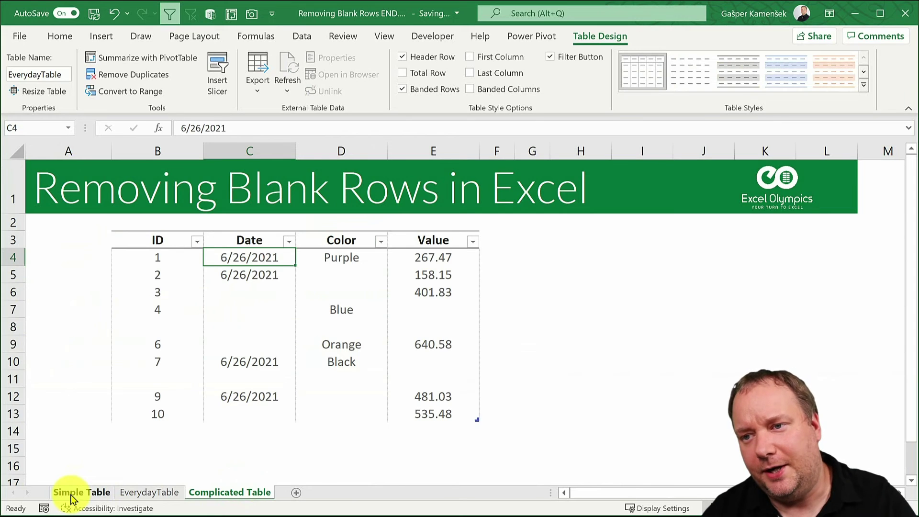
# - Return to the Simple Table sheet and select the ID header B3 and first Date cell C4
pyautogui.click(72, 493)
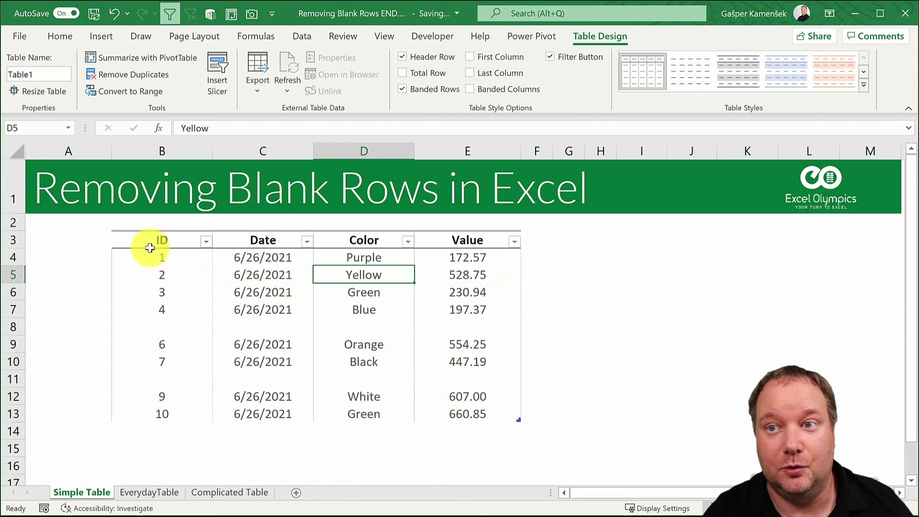
pyautogui.click(163, 238)
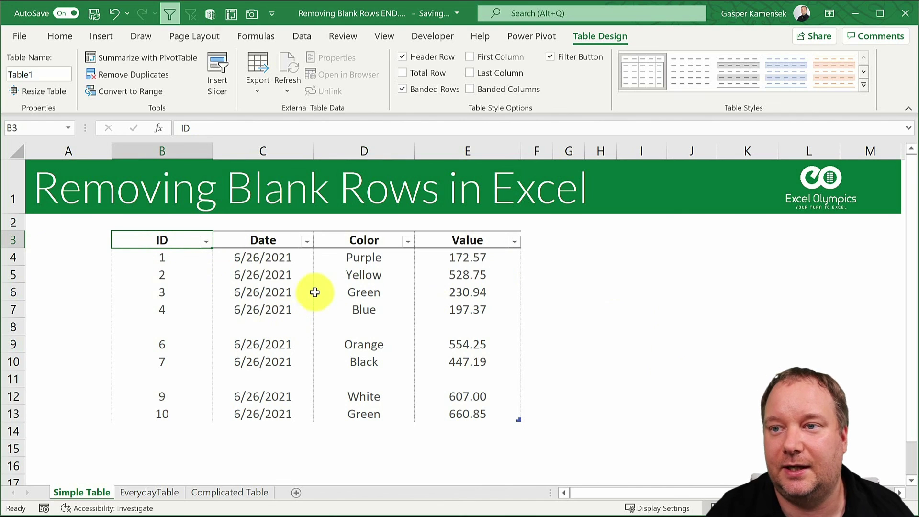
pyautogui.click(268, 258)
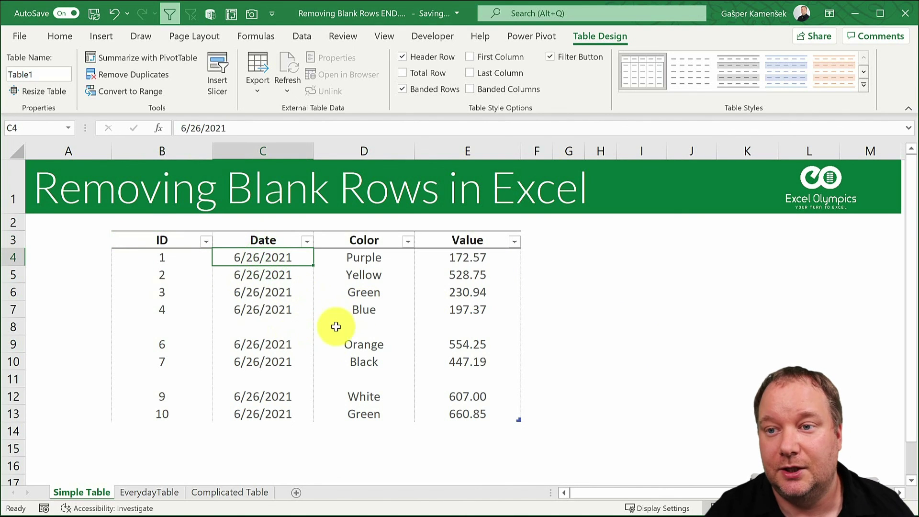